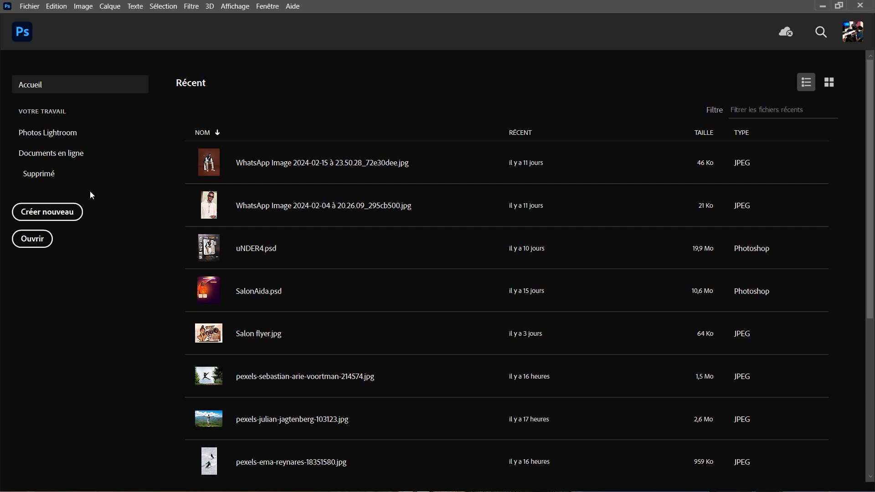
- Start a new document and browse the preset categories, settling on the Impression presets with Lettre selected
{"action": "left_click", "coordinate": [60, 218]}
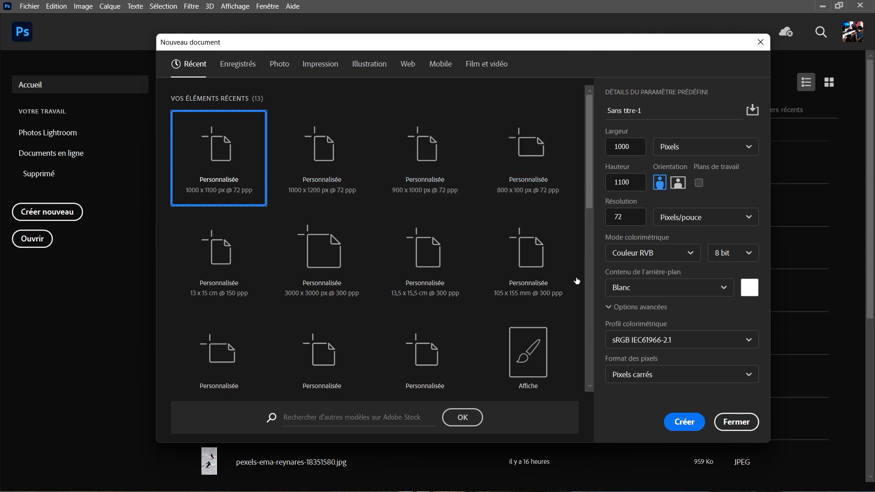
{"action": "left_click", "coordinate": [232, 71]}
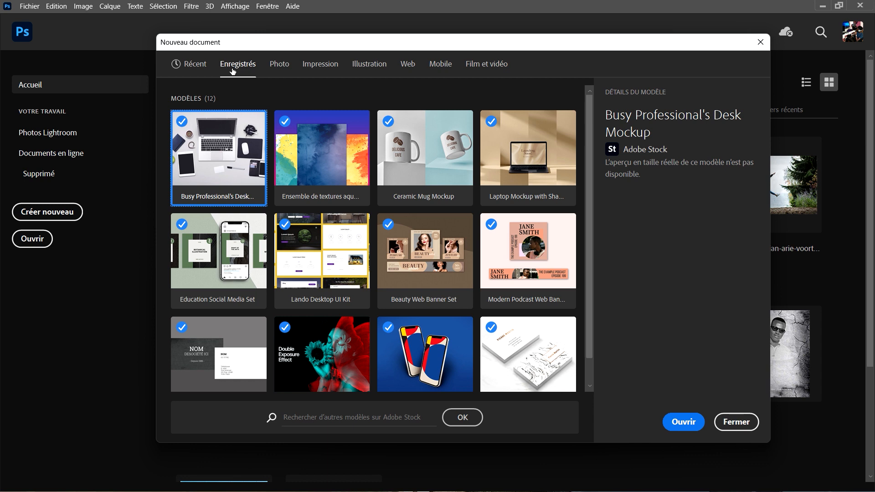
{"action": "left_click", "coordinate": [276, 62]}
{"action": "left_click", "coordinate": [319, 63]}
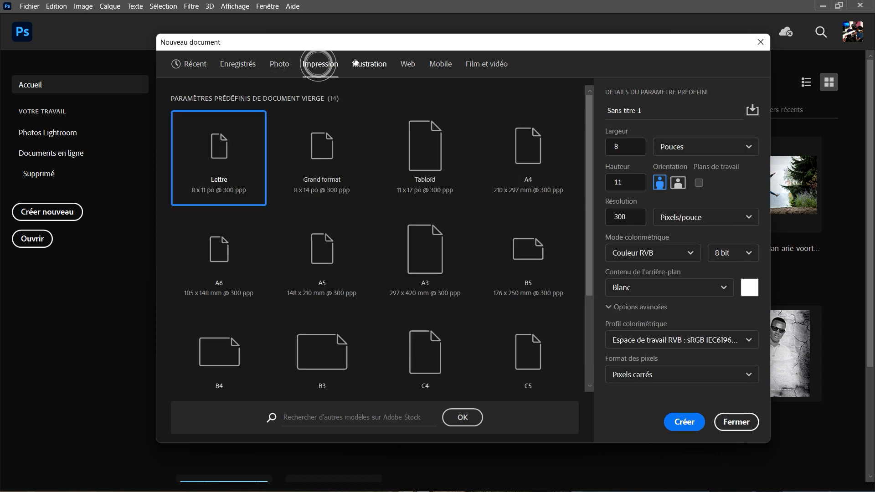
{"action": "left_click", "coordinate": [365, 64]}
{"action": "left_click", "coordinate": [321, 63]}
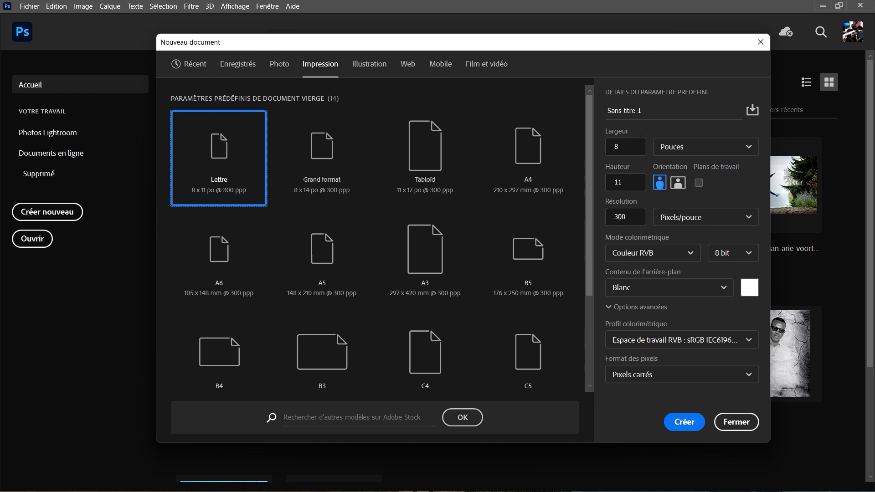
- Name the new document "Tuto bash 1" and set its dimension unit to Pixels
{"action": "left_click_drag", "start_coordinate": [663, 111], "coordinate": [569, 117]}
{"action": "type", "text": "Tuto bash 1"}
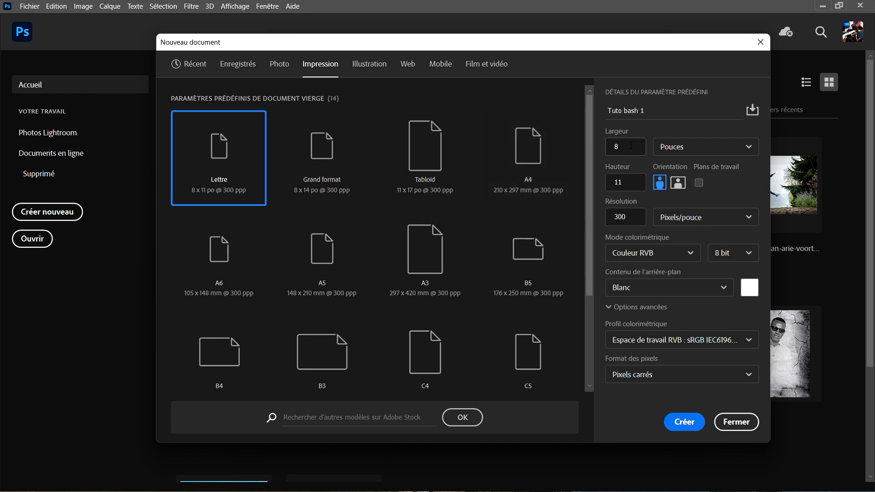
{"action": "left_click", "coordinate": [688, 154]}
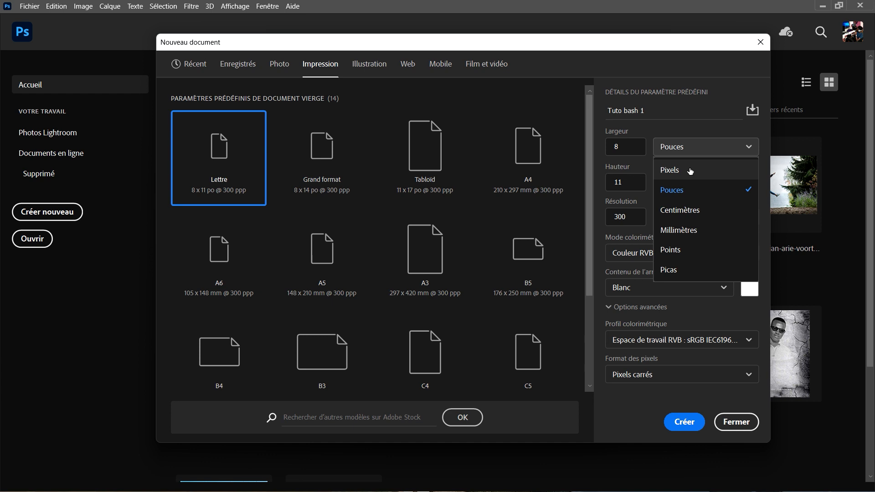
{"action": "left_click", "coordinate": [690, 172]}
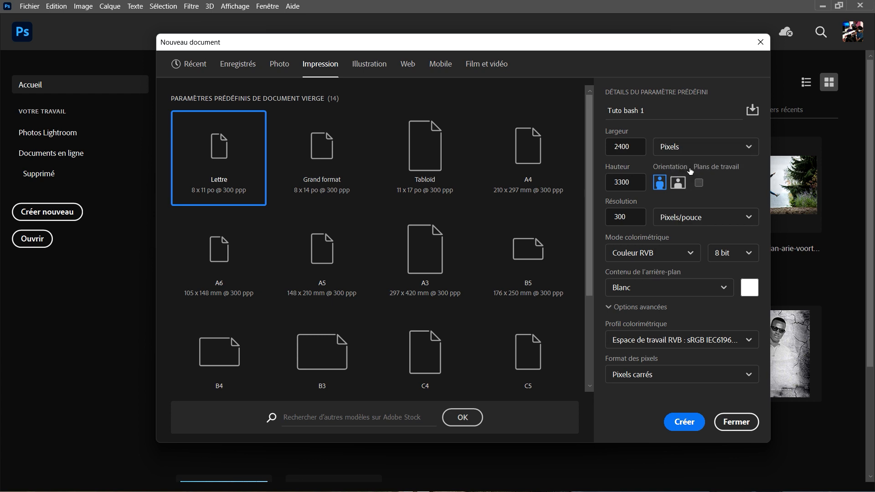
- Set the document width to 1000 pixels, the height to 1100 pixels and the resolution to 72
{"action": "double_click", "coordinate": [628, 146]}
{"action": "type", "text": "1000"}
{"action": "double_click", "coordinate": [637, 183]}
{"action": "type", "text": "1100"}
{"action": "key", "text": "Tab"}
{"action": "type", "text": "72"}
- Keep the colour mode as Couleur RVB and create the document
{"action": "left_click", "coordinate": [654, 254]}
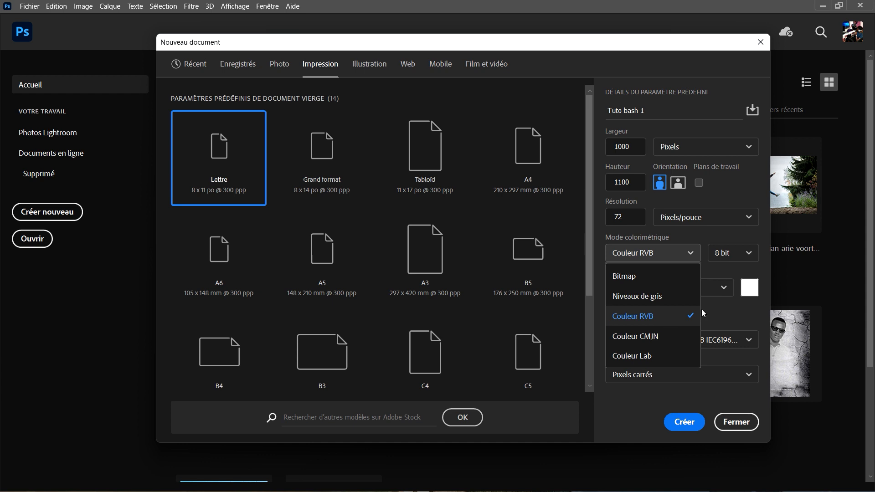
{"action": "left_click", "coordinate": [650, 315]}
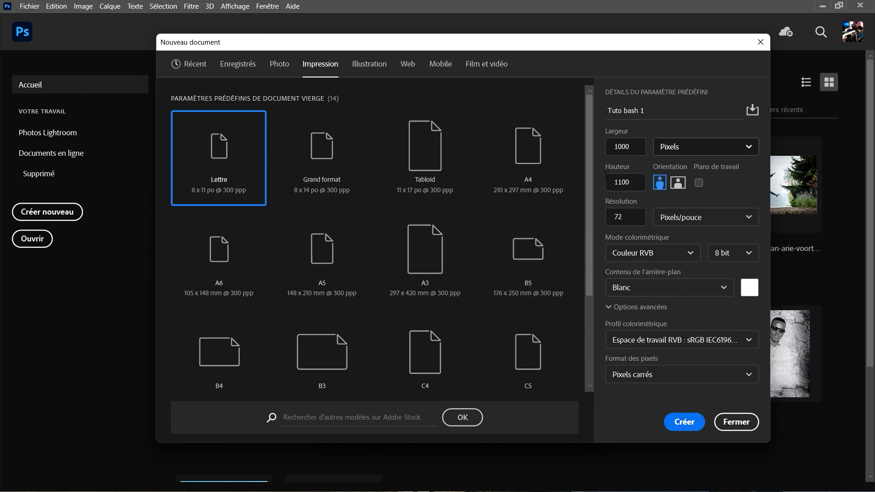
{"action": "left_click", "coordinate": [697, 421]}
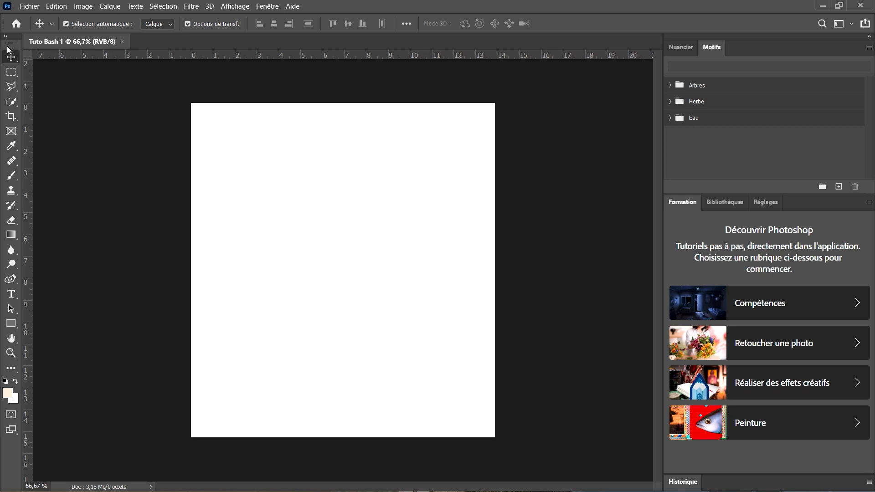
- Try floating the toolbar and showing it in two columns, restoring its docked single-column layout
{"action": "left_click_drag", "start_coordinate": [12, 47], "coordinate": [533, 76]}
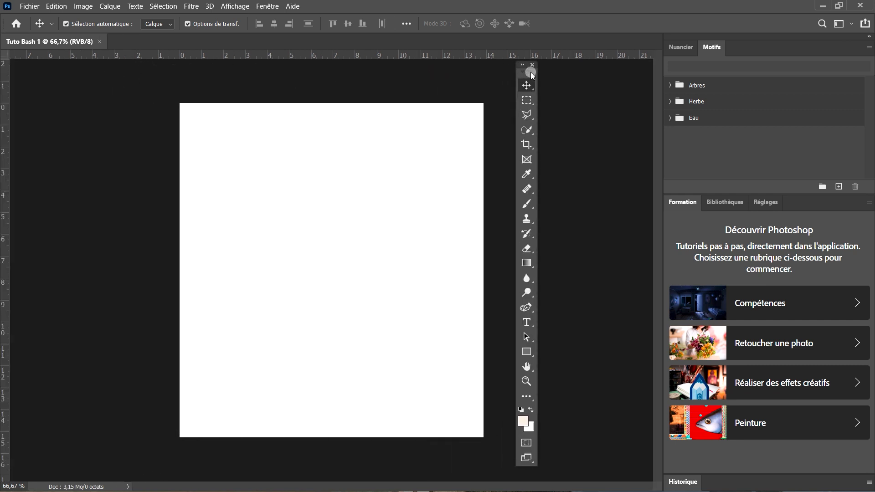
{"action": "left_click_drag", "start_coordinate": [522, 75], "coordinate": [5, 76]}
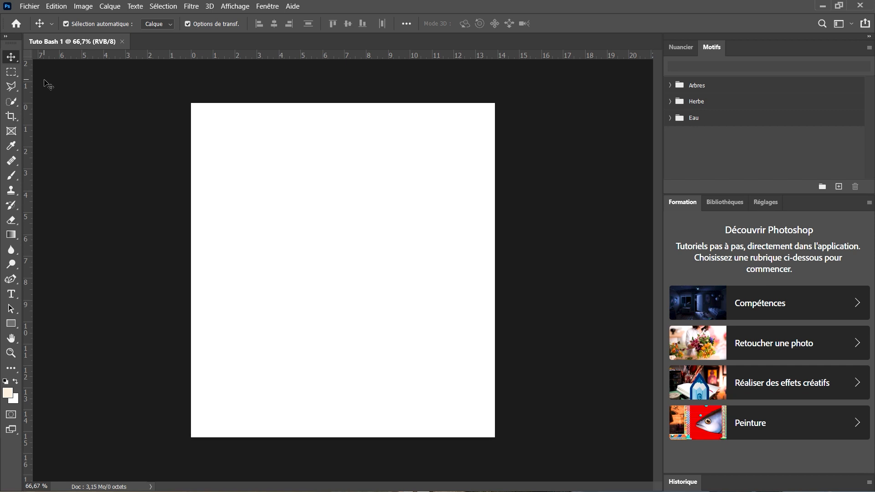
{"action": "left_click", "coordinate": [7, 38]}
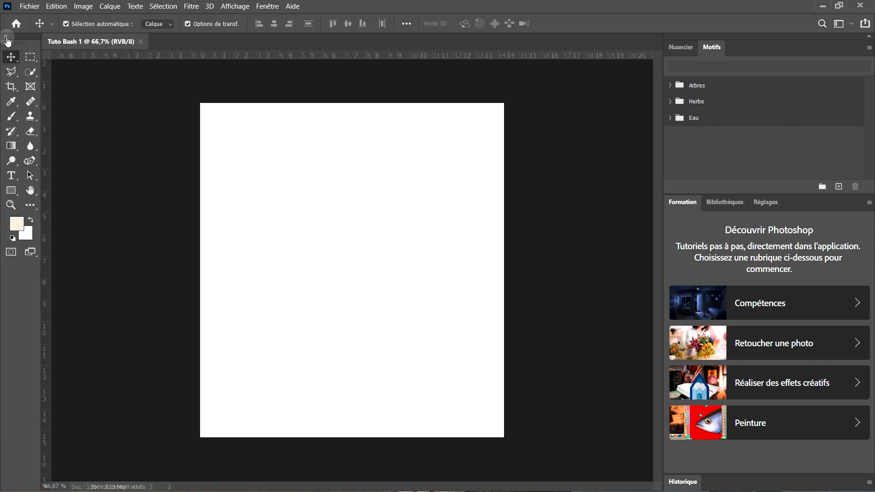
{"action": "left_click", "coordinate": [6, 39]}
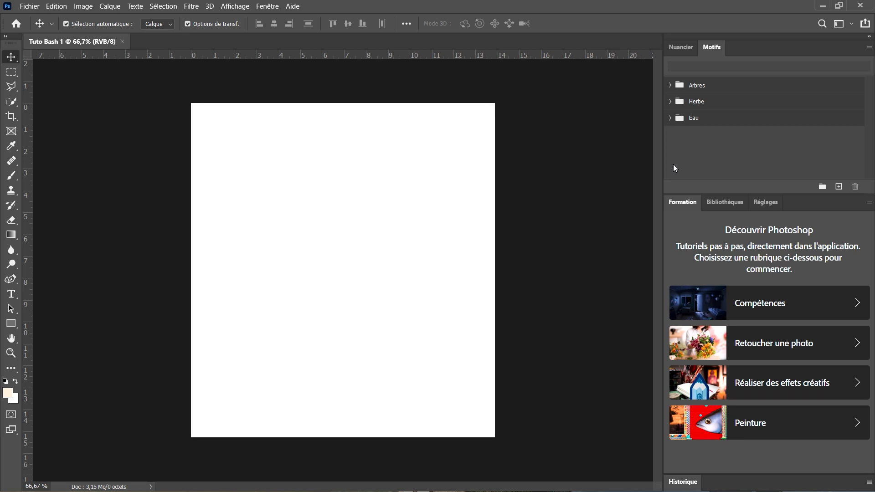
- Collapse the panels to icons and add the Propriétés and Calques panels to them, leaving both collapsed
{"action": "left_click", "coordinate": [868, 36]}
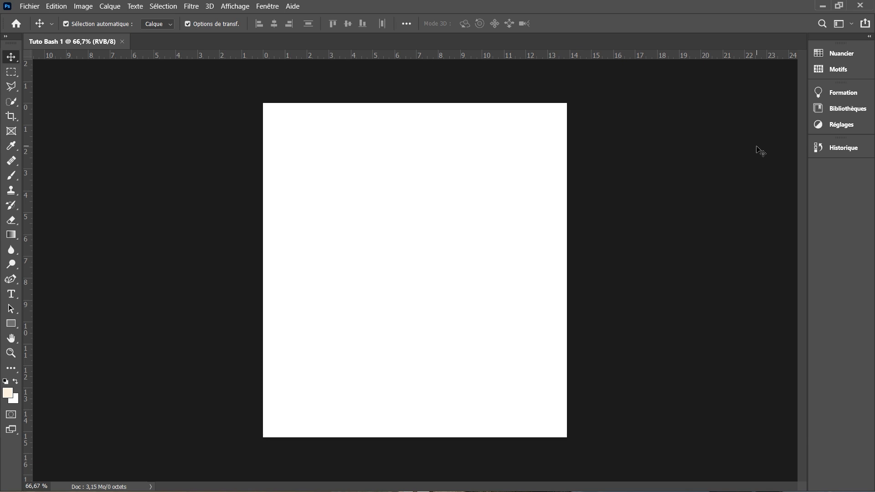
{"action": "left_click", "coordinate": [267, 6]}
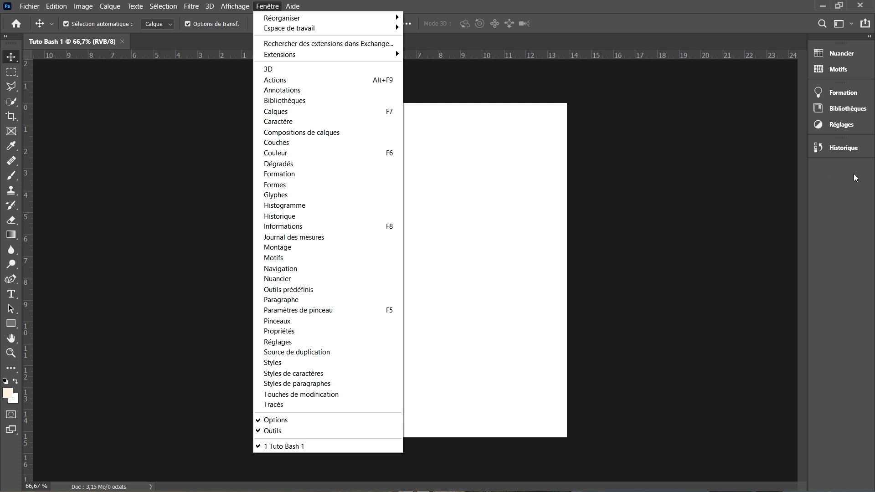
{"action": "left_click", "coordinate": [315, 332]}
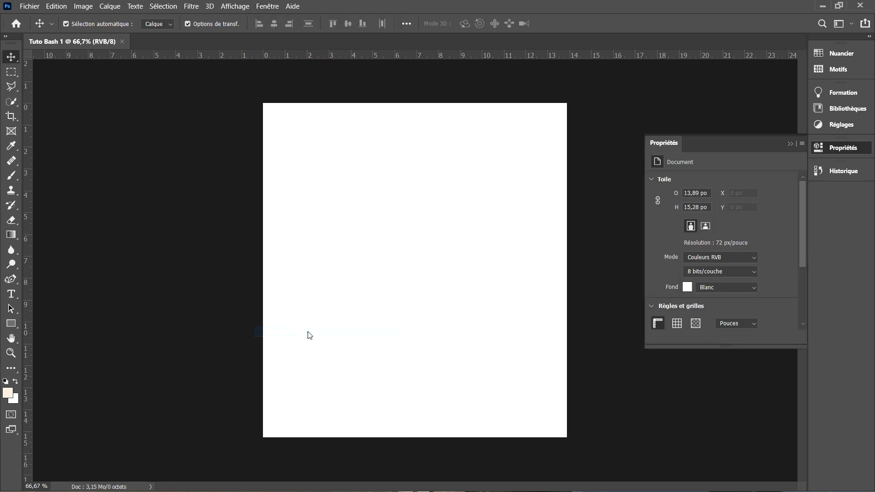
{"action": "left_click", "coordinate": [835, 148]}
{"action": "left_click", "coordinate": [267, 6]}
{"action": "left_click", "coordinate": [312, 111]}
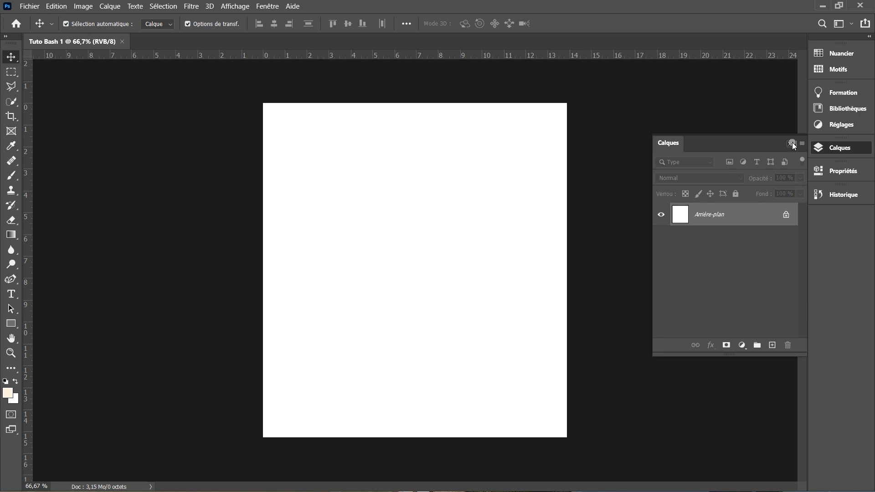
{"action": "left_click", "coordinate": [791, 144]}
- Display the Formes panel and move it into the main column of collapsed panels
{"action": "left_click", "coordinate": [272, 14]}
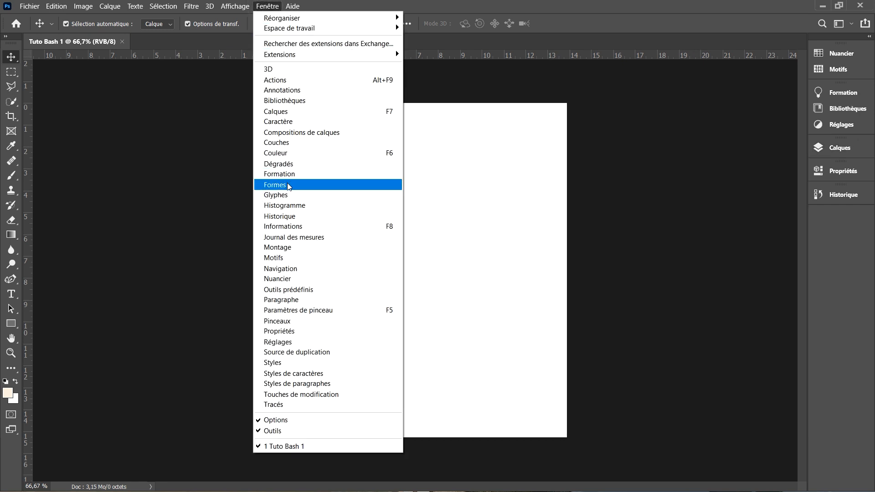
{"action": "left_click", "coordinate": [302, 185]}
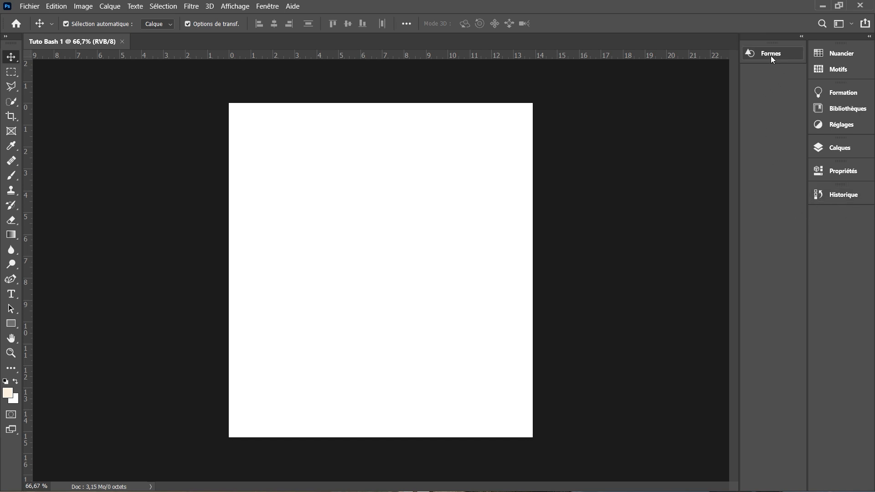
{"action": "left_click_drag", "start_coordinate": [765, 54], "coordinate": [822, 213]}
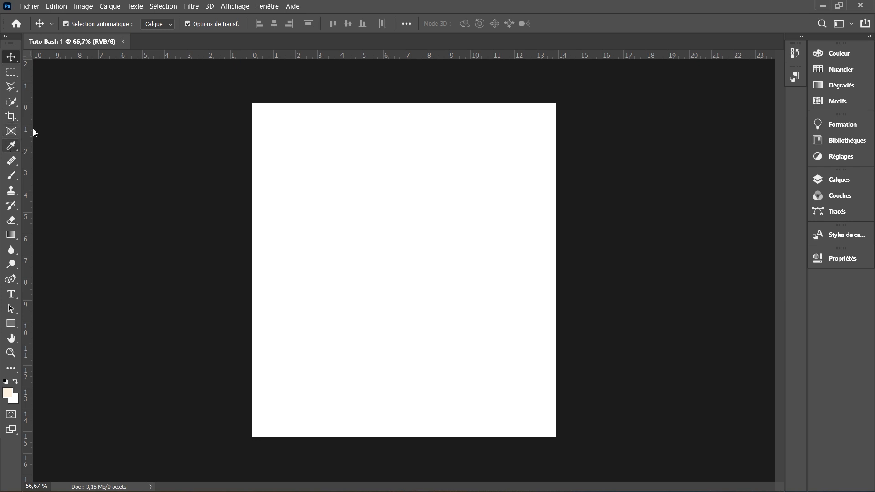
- Return to the Move tool and practise zooming in and out on the blank canvas, ending at about 73 %
{"action": "left_click", "coordinate": [16, 144]}
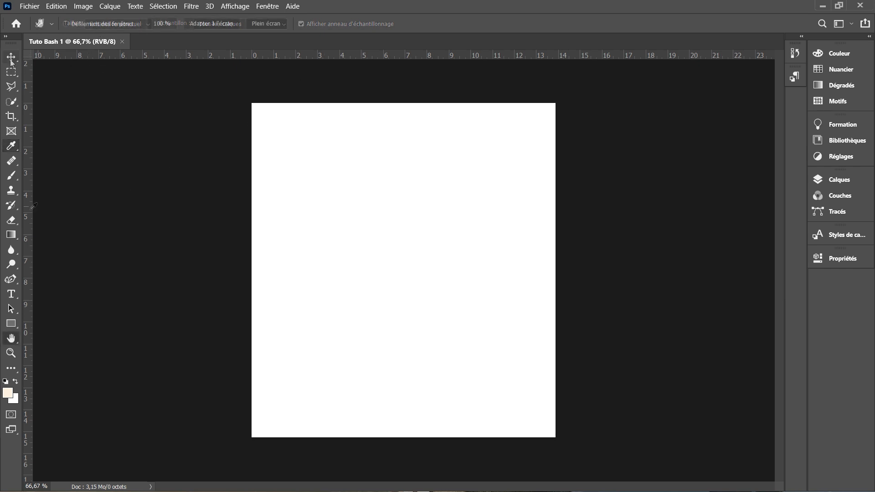
{"action": "key", "text": "v"}
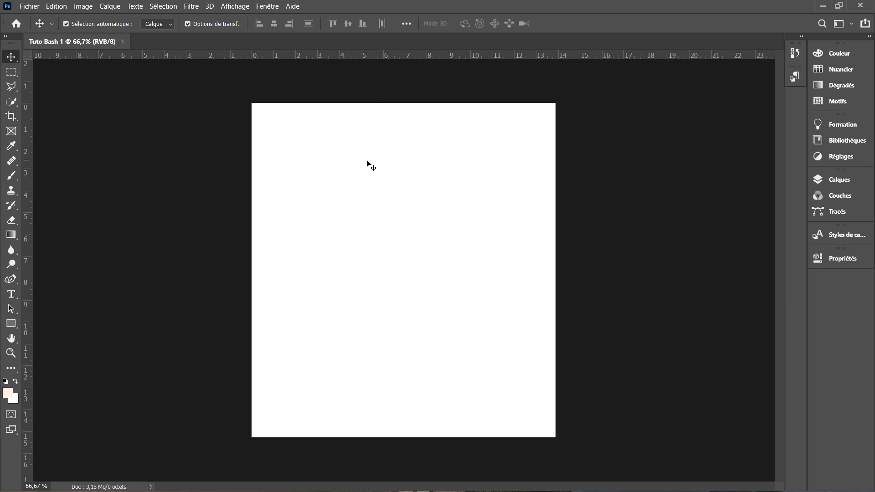
{"action": "key", "text": "alt"}
{"action": "scroll", "coordinate": [366, 160], "scroll_direction": "up", "scroll_amount": 3}
{"action": "scroll", "coordinate": [366, 160], "scroll_direction": "down", "scroll_amount": 4}
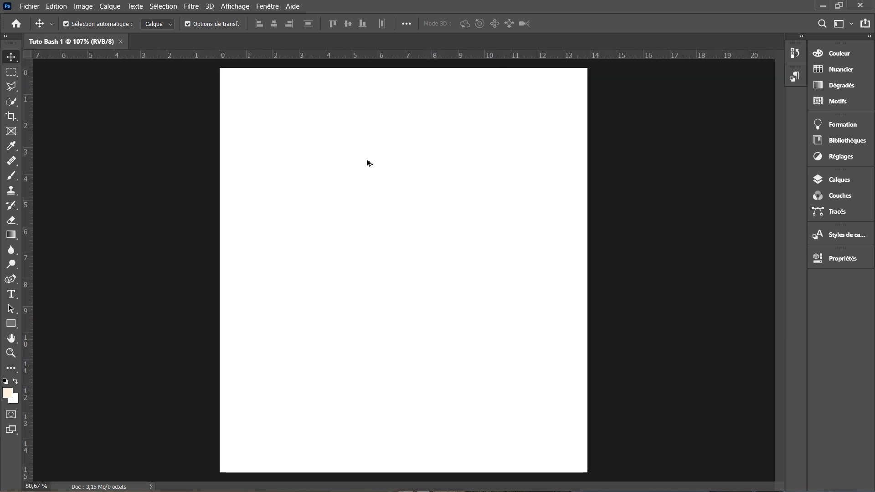
{"action": "scroll", "coordinate": [367, 160], "scroll_direction": "up", "scroll_amount": 2}
{"action": "scroll", "coordinate": [367, 160], "scroll_direction": "down", "scroll_amount": 3}
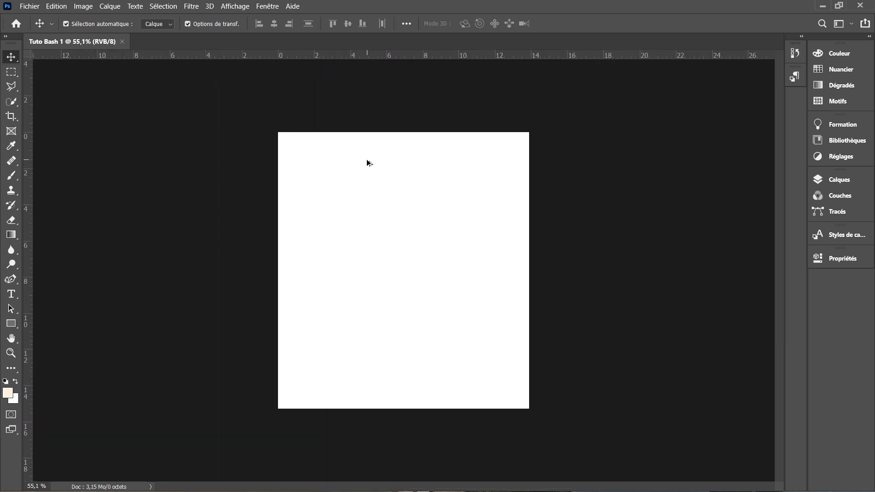
{"action": "scroll", "coordinate": [367, 160], "scroll_direction": "up", "scroll_amount": 3}
{"action": "scroll", "coordinate": [367, 160], "scroll_direction": "up", "scroll_amount": 1}
{"action": "scroll", "coordinate": [367, 160], "scroll_direction": "down", "scroll_amount": 3}
{"action": "scroll", "coordinate": [367, 160], "scroll_direction": "up", "scroll_amount": 1}
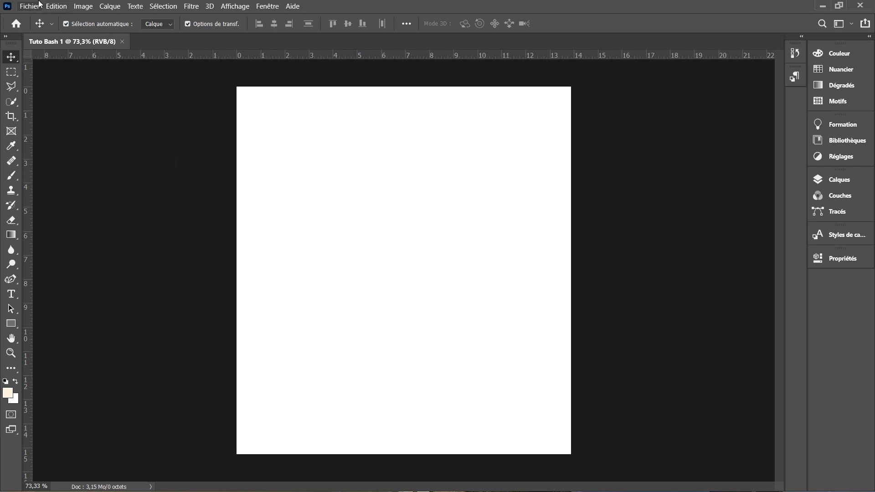
- Place the image pexels-julia-avamotive-1034859 from Téléchargements into the document as an embedded object
{"action": "left_click", "coordinate": [30, 6]}
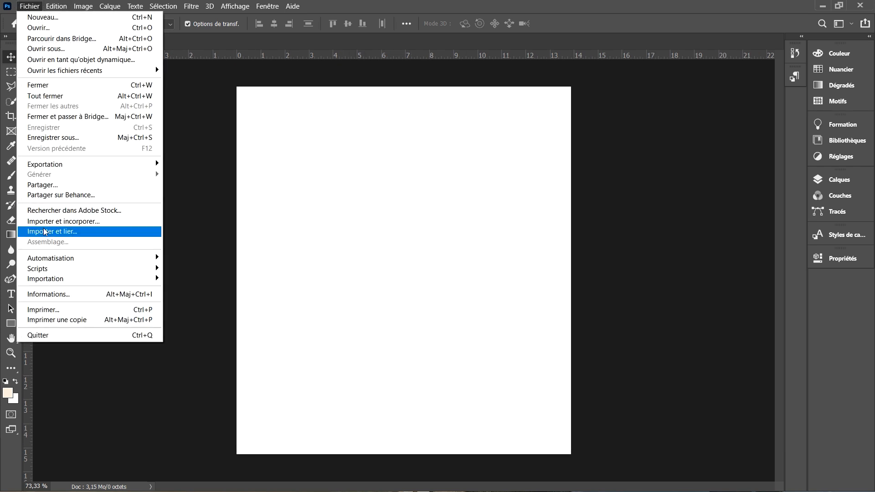
{"action": "left_click", "coordinate": [62, 223]}
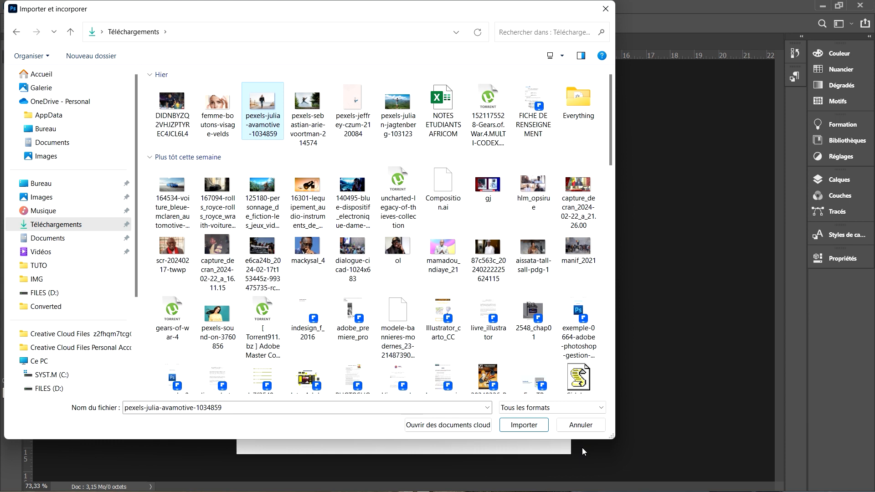
{"action": "left_click", "coordinate": [524, 425]}
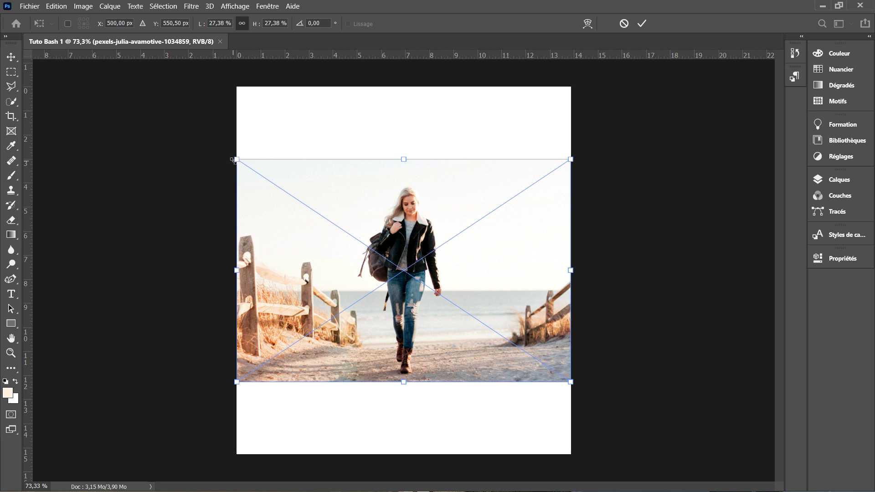
- Scale the placed photo proportionally to about 30.35 %, centre it horizontally on the canvas and commit the transformation
{"action": "left_click_drag", "start_coordinate": [233, 160], "coordinate": [298, 209]}
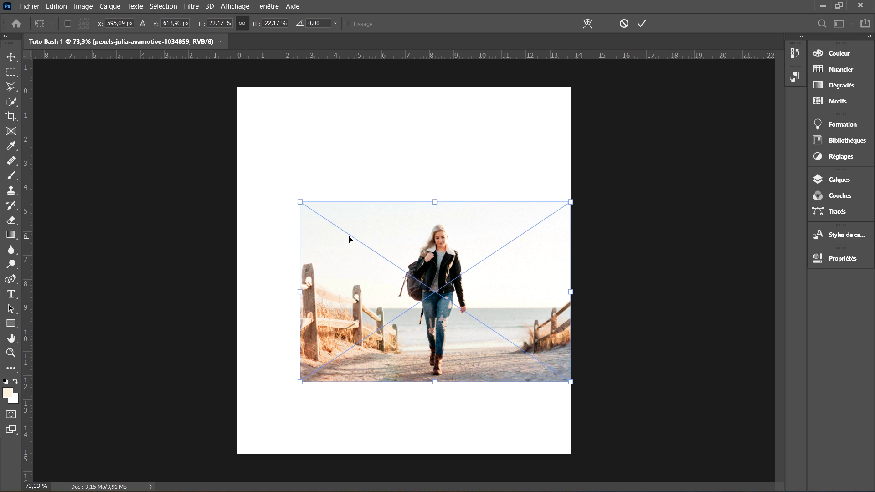
{"action": "left_click_drag", "start_coordinate": [301, 205], "coordinate": [497, 320]}
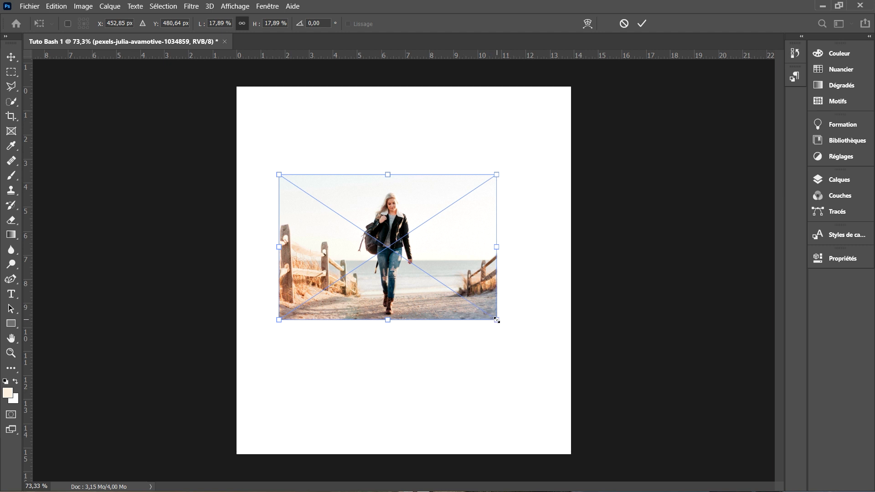
{"action": "left_click_drag", "start_coordinate": [496, 320], "coordinate": [573, 371]}
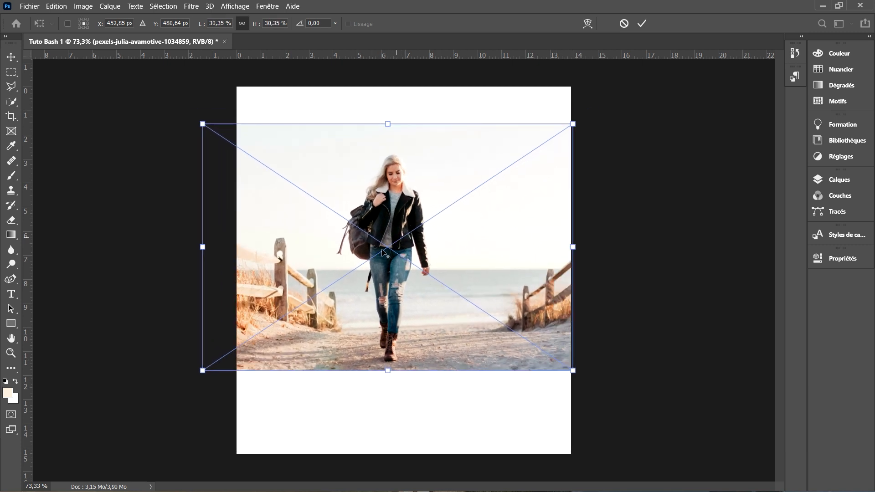
{"action": "left_click", "coordinate": [642, 23]}
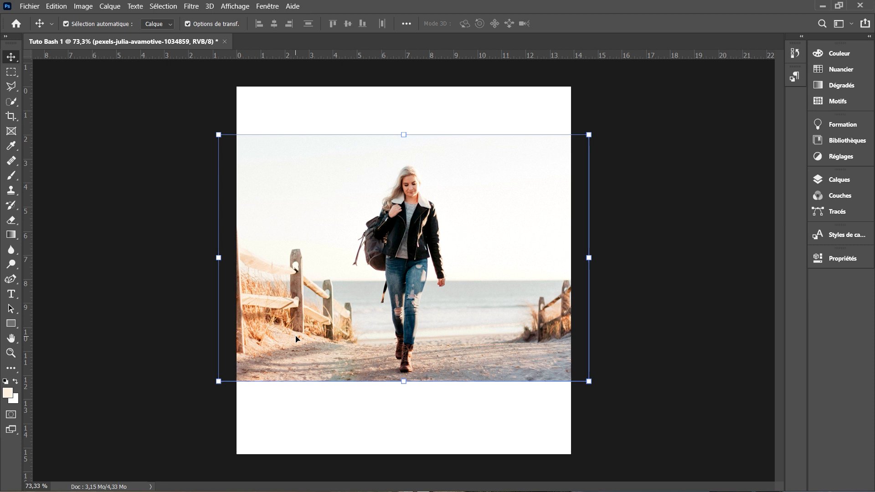
- Draw a rectangular selection around the woman's upper body with the Rectangular Marquee tool
{"action": "key", "text": "m"}
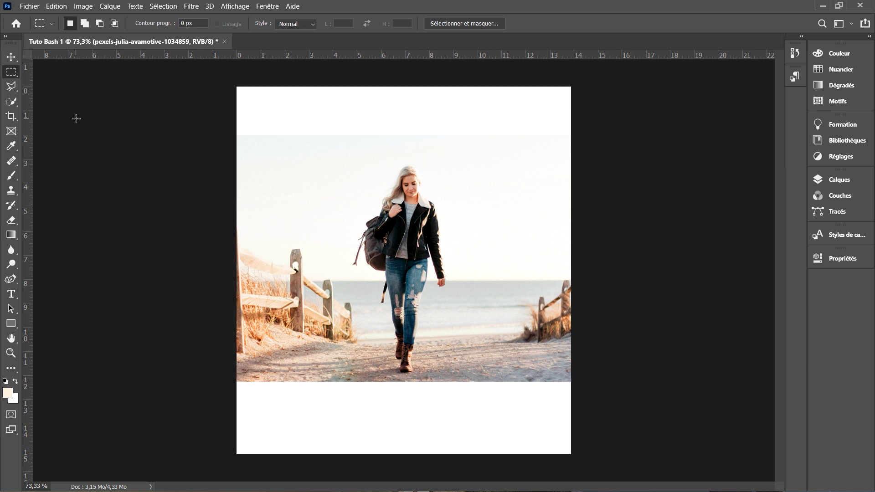
{"action": "right_click", "coordinate": [14, 71]}
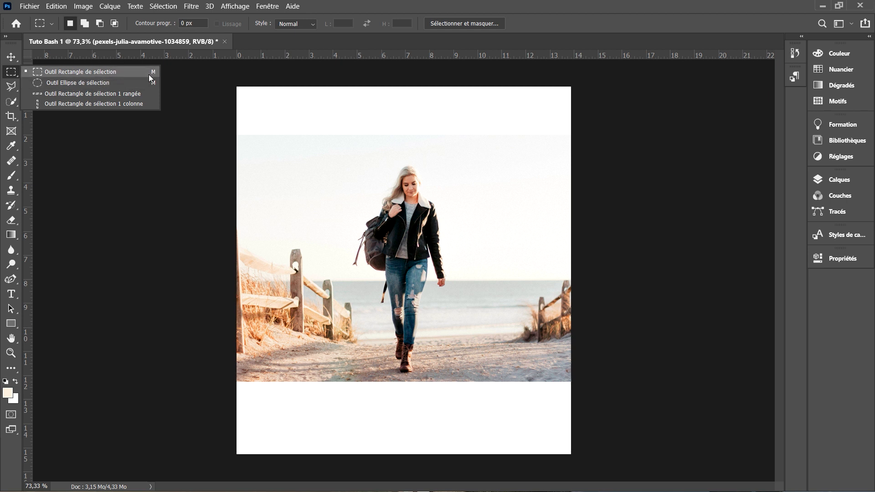
{"action": "left_click", "coordinate": [96, 70]}
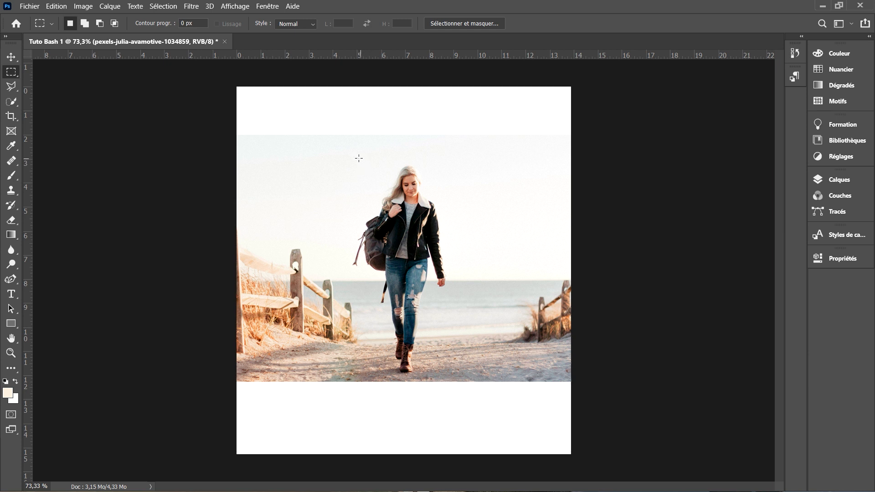
{"action": "left_click_drag", "start_coordinate": [351, 156], "coordinate": [462, 306]}
- Open and enlarge the Calques panel, and rename the pexels-julia-avamotive-1034859 layer as Fille
{"action": "left_click", "coordinate": [832, 181]}
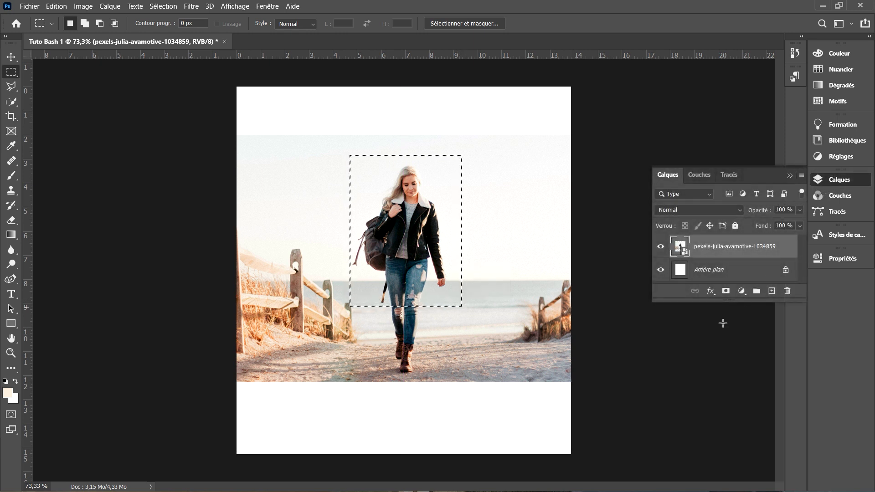
{"action": "left_click_drag", "start_coordinate": [736, 300], "coordinate": [743, 421]}
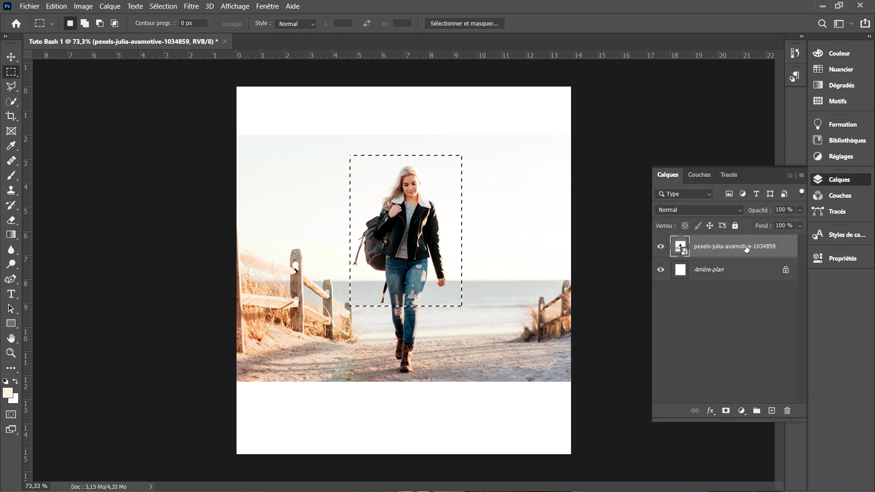
{"action": "double_click", "coordinate": [722, 247]}
{"action": "type", "text": "Filles"}
{"action": "key", "text": "BackSpace"}
{"action": "key", "text": "Return"}
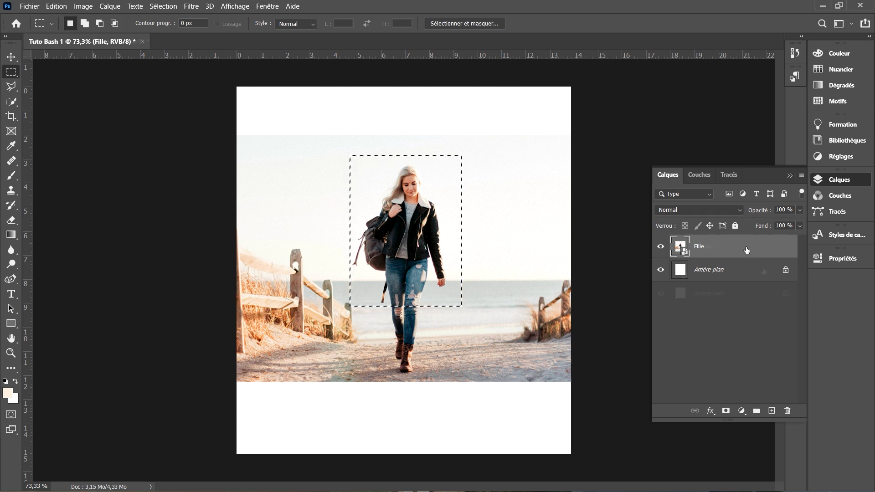
- Copy the rectangular selection to a new layer, inspect it with the Fille layer hidden, and delete the copy
{"action": "key", "text": "ctrl+j"}
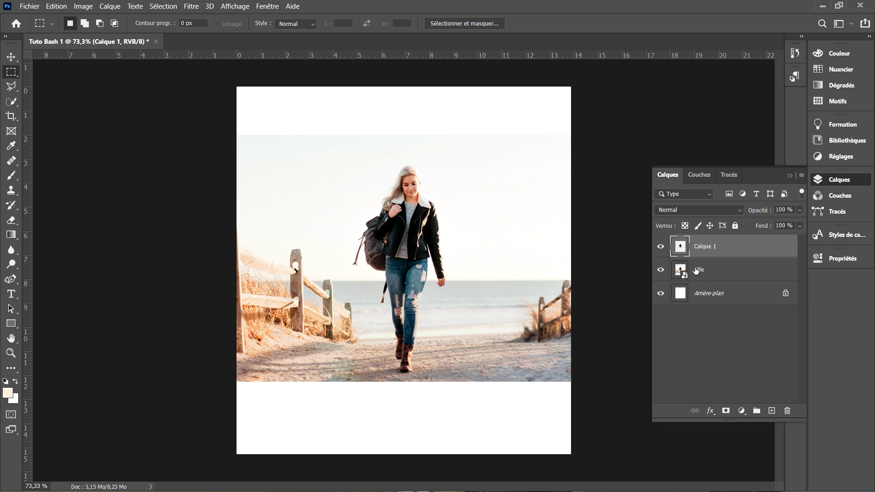
{"action": "left_click", "coordinate": [661, 270]}
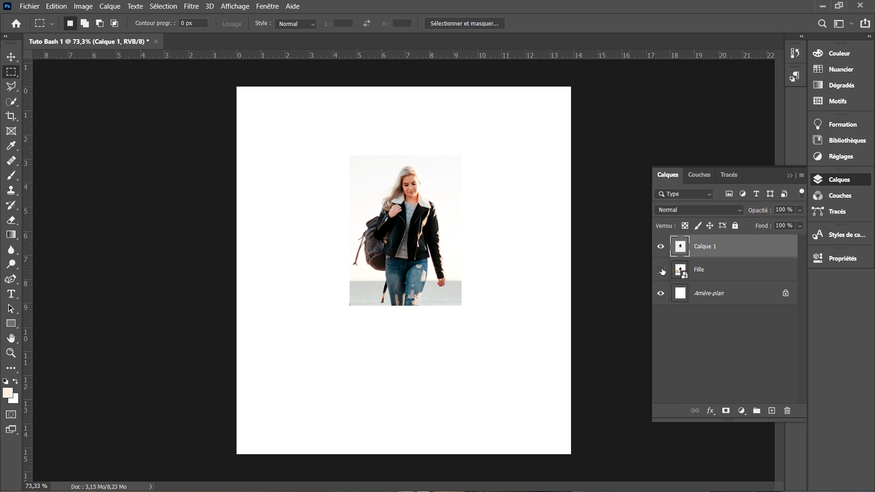
{"action": "left_click", "coordinate": [661, 270]}
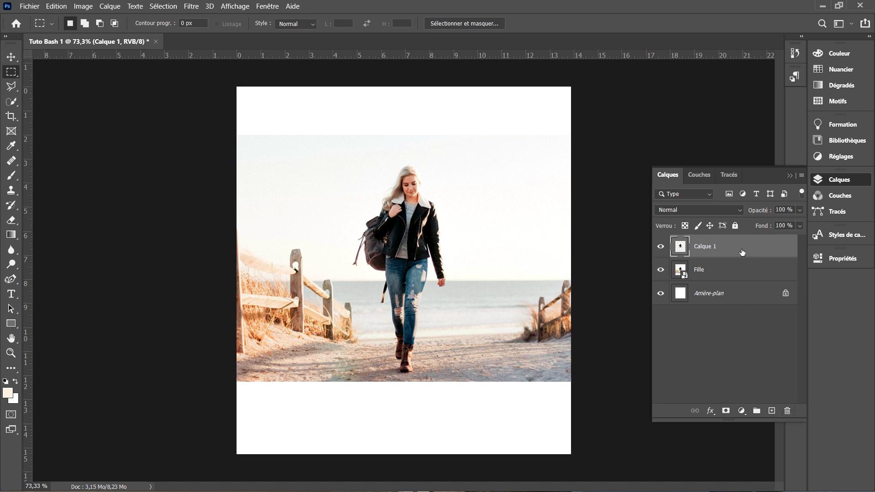
{"action": "mouse_move", "coordinate": [741, 250]}
{"action": "left_mouse_down"}
{"action": "mouse_move", "coordinate": [766, 368]}
{"action": "mouse_move", "coordinate": [789, 411]}
{"action": "mouse_move", "coordinate": [743, 331]}
{"action": "mouse_move", "coordinate": [739, 251]}
{"action": "left_mouse_up"}
{"action": "key", "text": "Delete"}
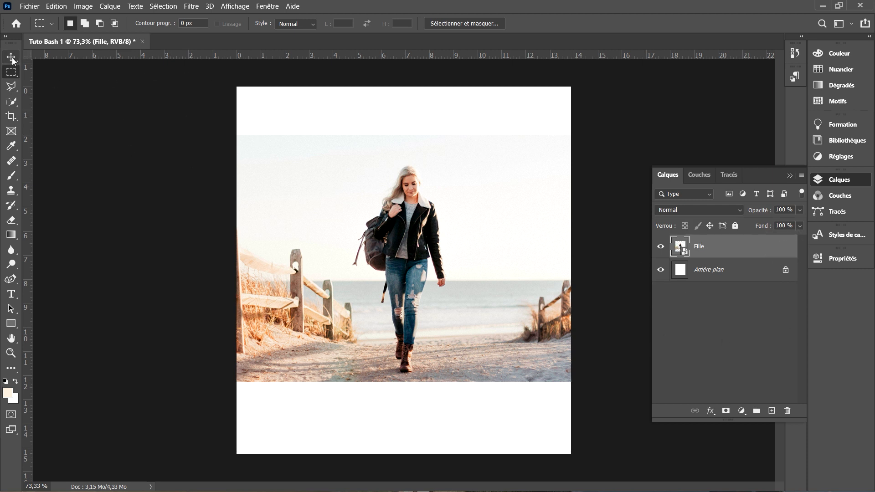
- Select a circle around the woman's head and torso with the Elliptical Marquee and copy it to a temporary layer, hiding Fille to inspect it
{"action": "right_click", "coordinate": [13, 74]}
{"action": "left_click", "coordinate": [69, 83]}
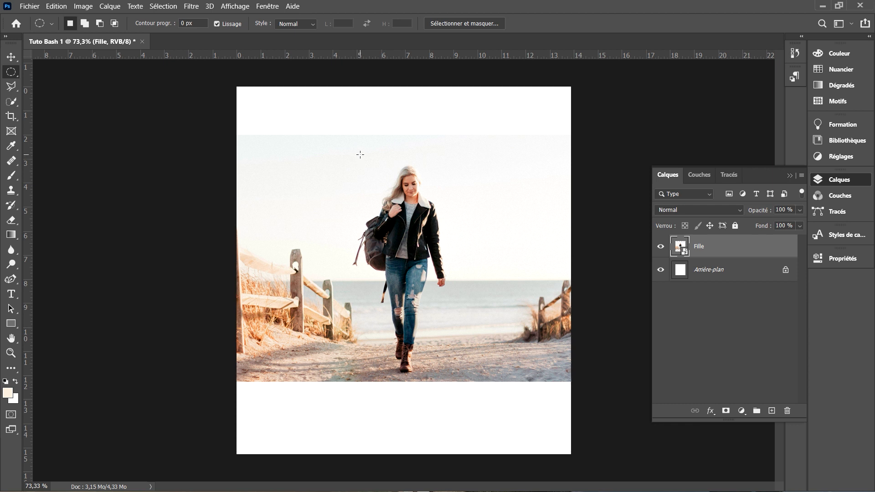
{"action": "left_click_drag", "start_coordinate": [360, 155], "coordinate": [457, 258]}
{"action": "left_click_drag", "start_coordinate": [409, 201], "coordinate": [404, 210]}
{"action": "scroll", "coordinate": [418, 182], "scroll_direction": "up", "scroll_amount": 5}
{"action": "left_click_drag", "start_coordinate": [397, 261], "coordinate": [407, 260]}
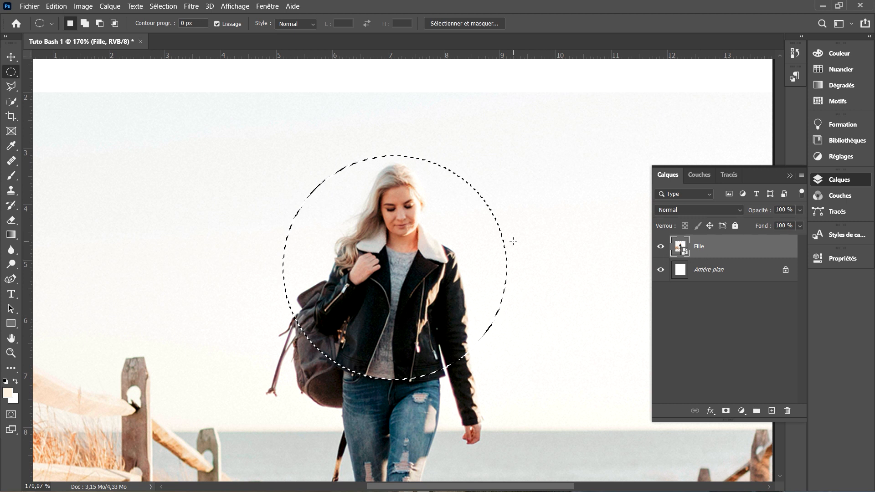
{"action": "key", "text": "ctrl+j"}
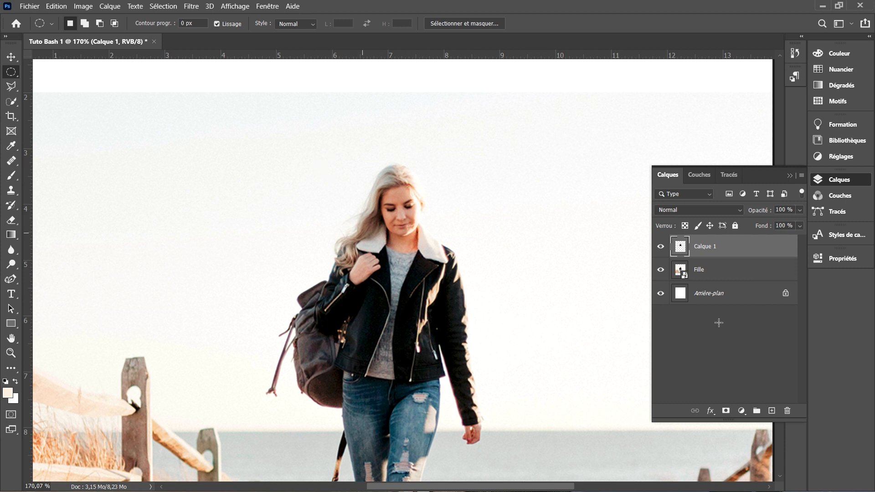
{"action": "left_click", "coordinate": [660, 270]}
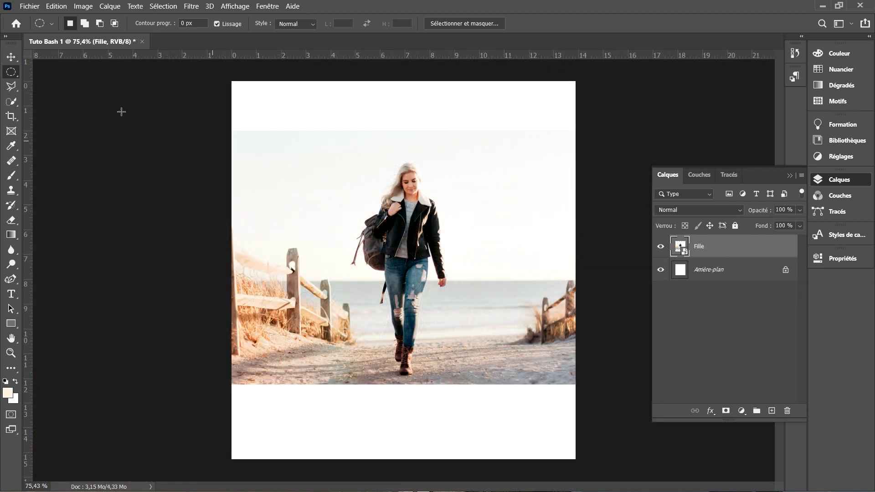
- Draw a closed freehand selection loosely around the woman's whole figure with the Lasso tool
{"action": "left_click", "coordinate": [13, 86]}
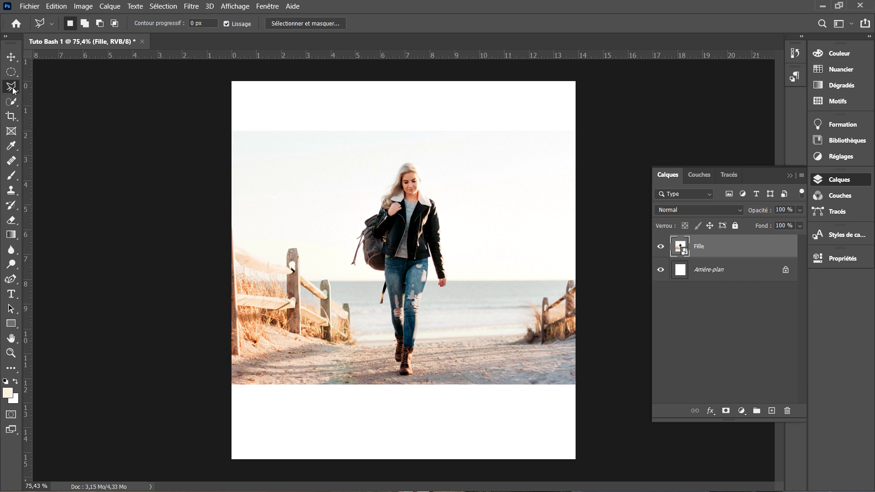
{"action": "right_click", "coordinate": [14, 90]}
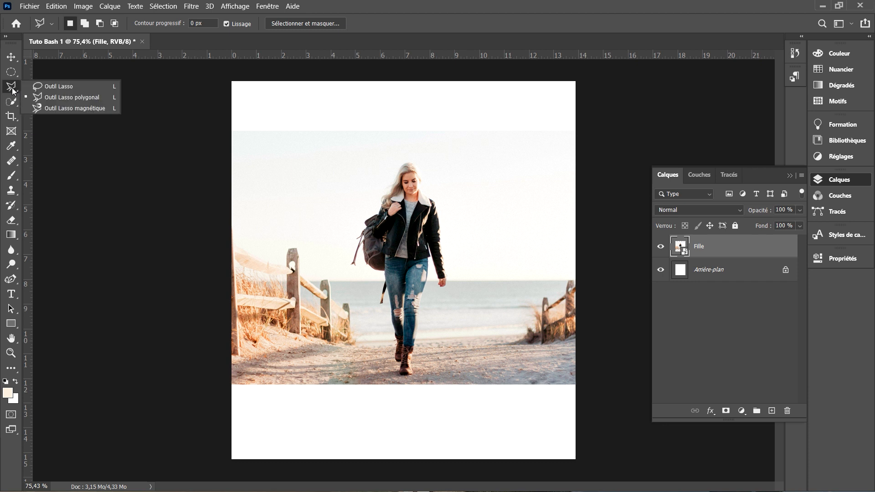
{"action": "left_click", "coordinate": [57, 87]}
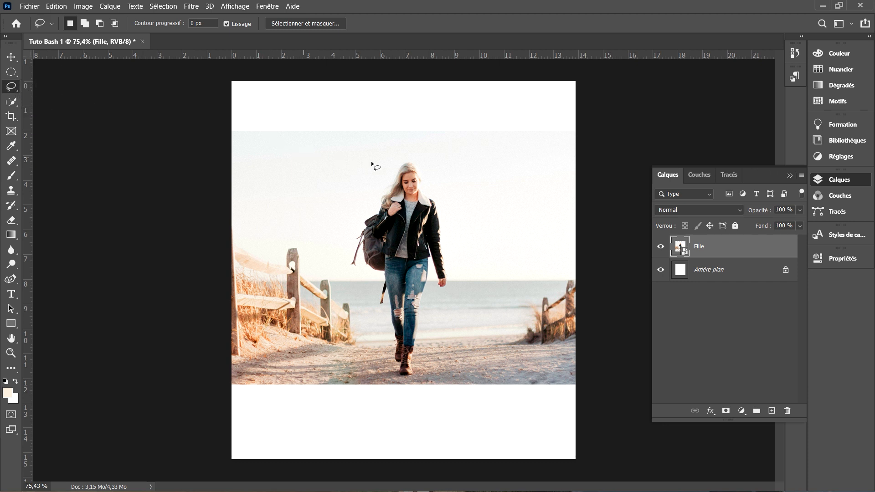
{"action": "mouse_move", "coordinate": [416, 155]}
{"action": "left_mouse_down"}
{"action": "mouse_move", "coordinate": [385, 158]}
{"action": "mouse_move", "coordinate": [360, 185]}
{"action": "mouse_move", "coordinate": [339, 242]}
{"action": "mouse_move", "coordinate": [346, 282]}
{"action": "mouse_move", "coordinate": [371, 373]}
{"action": "mouse_move", "coordinate": [409, 382]}
{"action": "mouse_move", "coordinate": [455, 351]}
{"action": "left_mouse_up"}
{"action": "left_click_drag", "start_coordinate": [459, 272], "coordinate": [450, 200]}
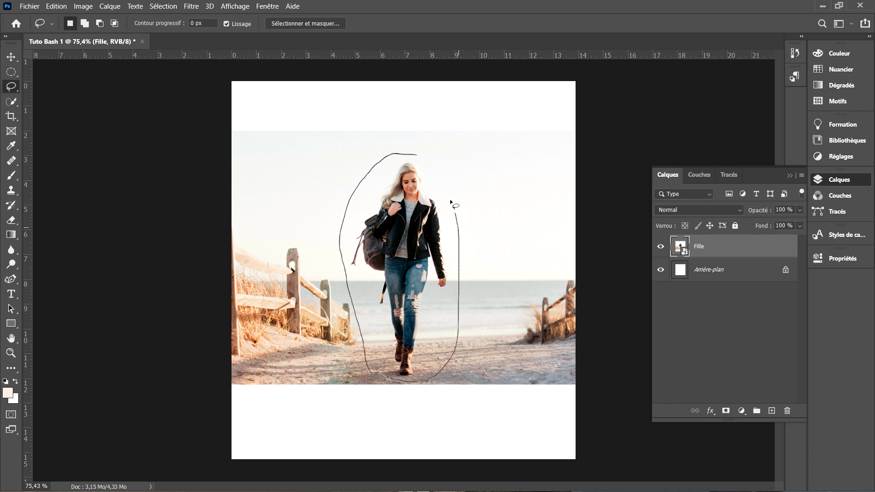
{"action": "left_click_drag", "start_coordinate": [417, 155], "coordinate": [416, 156]}
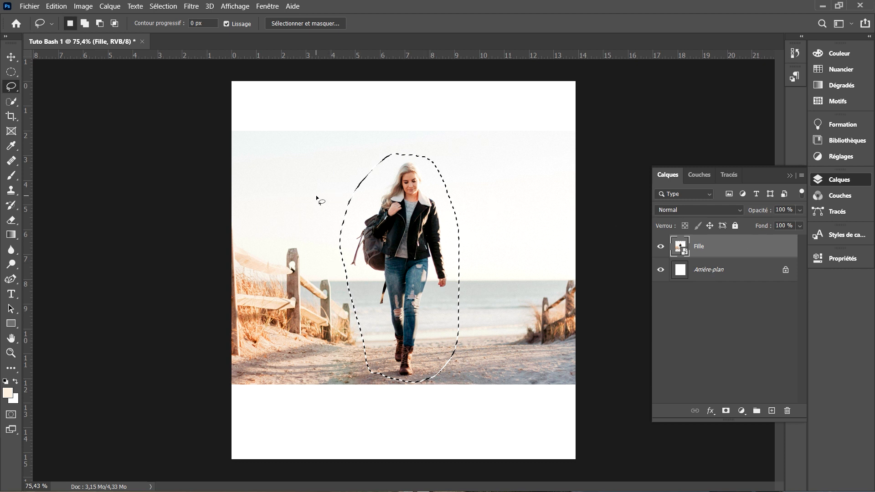
- Copy the freehand selection to a new layer, inspect it with Fille temporarily hidden, and delete the copied layer
{"action": "key", "text": "ctrl+j"}
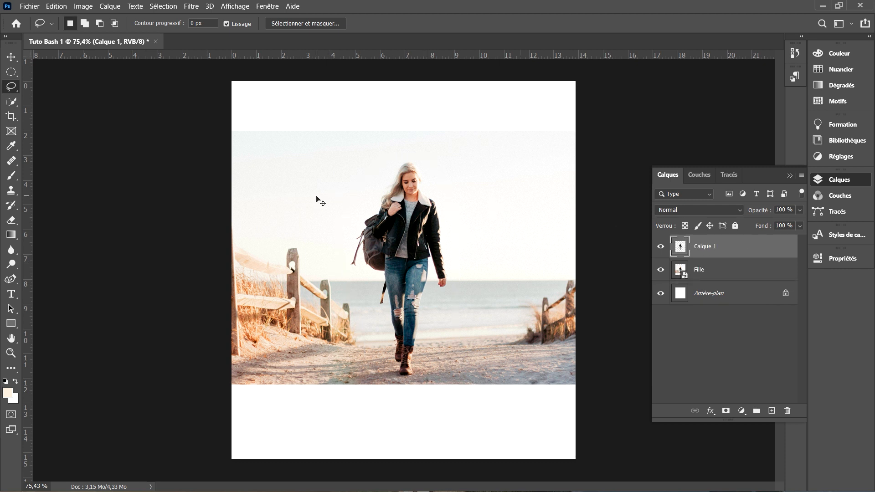
{"action": "left_click", "coordinate": [661, 269]}
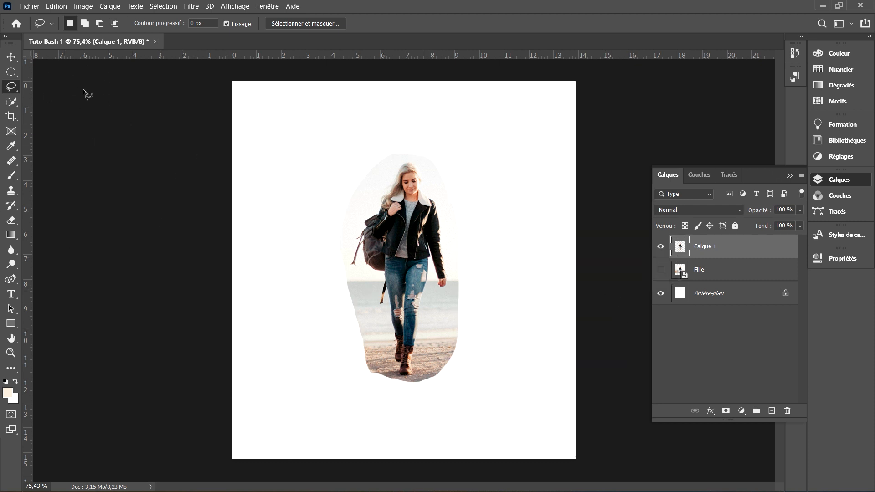
{"action": "left_click", "coordinate": [660, 270]}
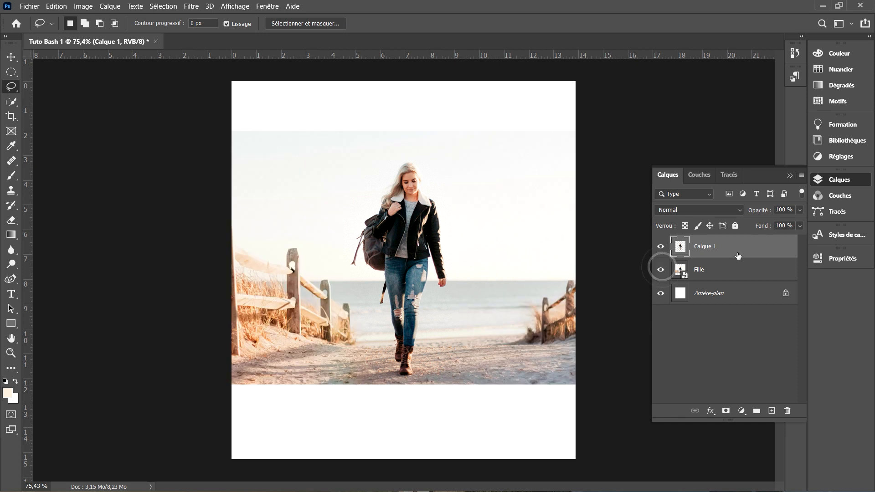
{"action": "left_click", "coordinate": [787, 411]}
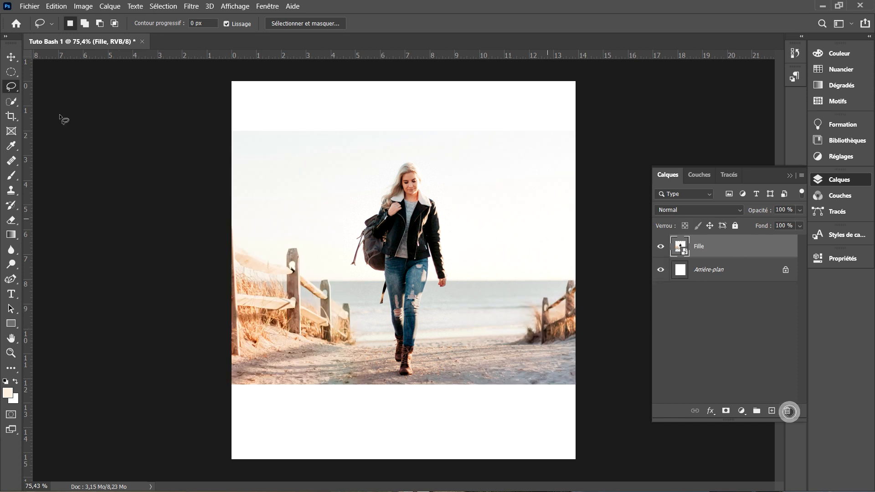
- Outline the whole woman with a closed four-sided selection using the Polygonal Lasso tool
{"action": "right_click", "coordinate": [11, 87]}
{"action": "left_click", "coordinate": [78, 98]}
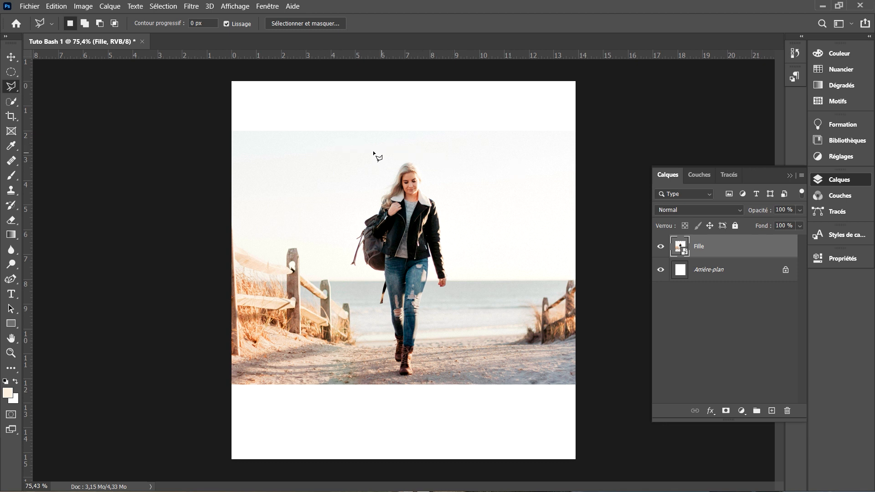
{"action": "left_click", "coordinate": [339, 149]}
{"action": "left_click", "coordinate": [470, 150]}
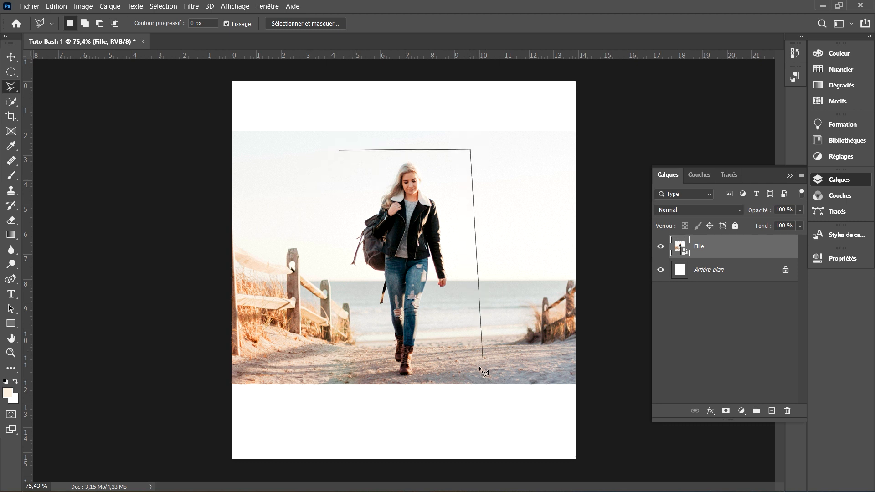
{"action": "left_click", "coordinate": [473, 382]}
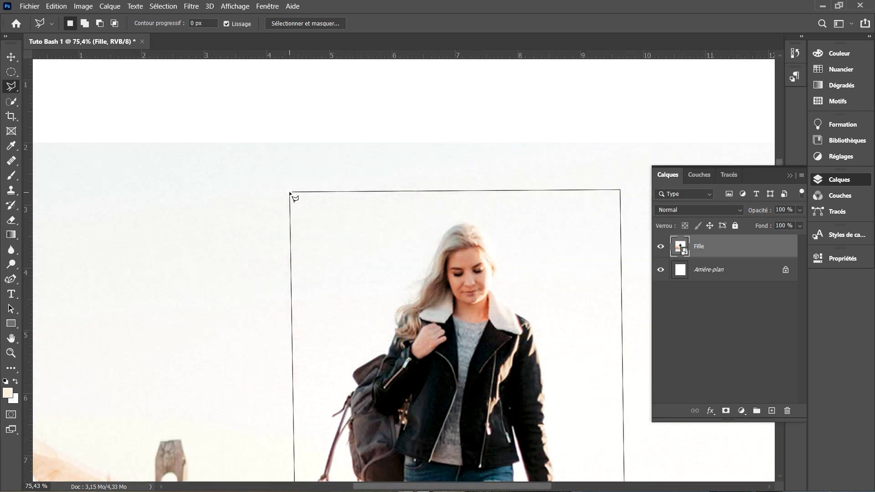
{"action": "scroll", "coordinate": [338, 192], "scroll_direction": "down", "scroll_amount": 5}
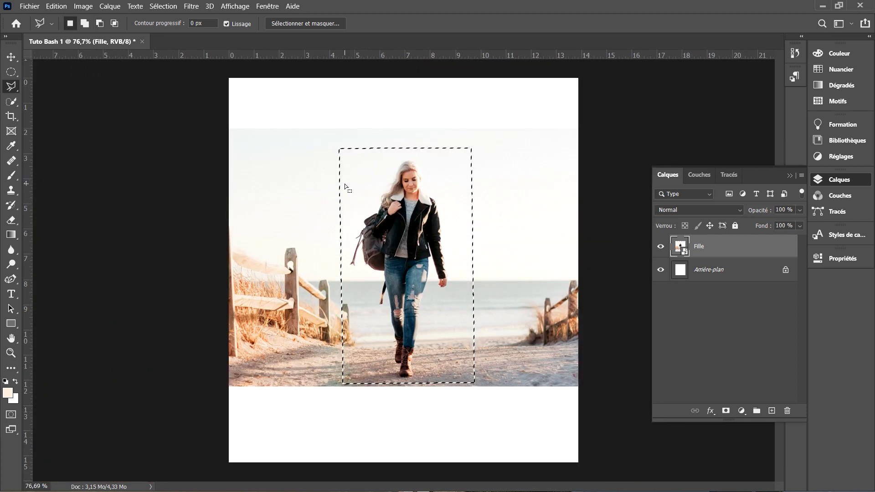
- Copy the four-sided selection to a new layer, inspect it with Fille temporarily hidden, and delete the copied layer
{"action": "key", "text": "ctrl+j"}
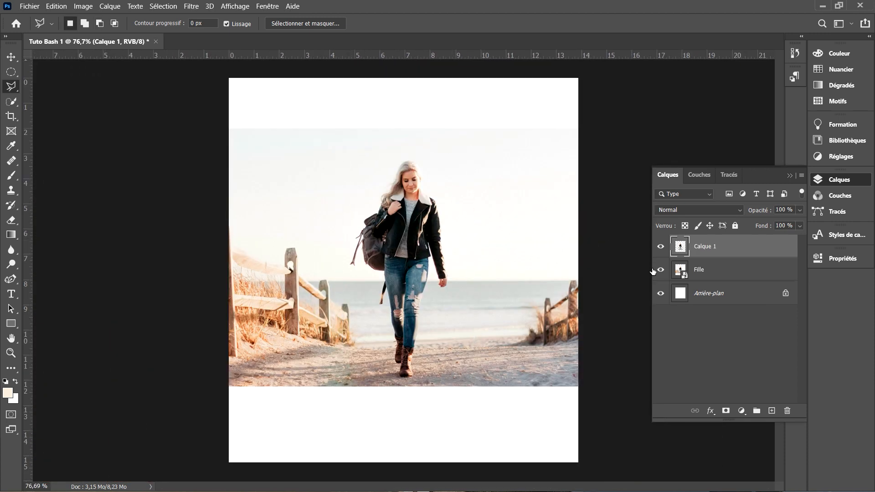
{"action": "left_click", "coordinate": [660, 270]}
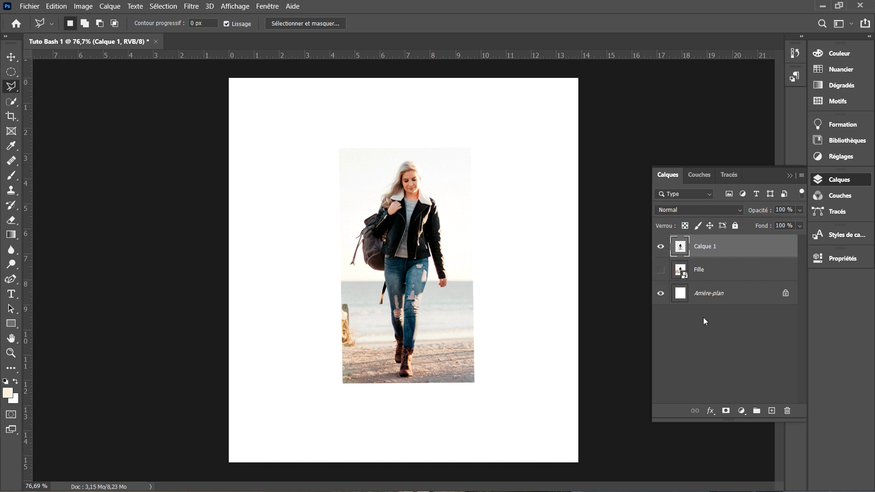
{"action": "left_click", "coordinate": [660, 270]}
{"action": "left_click_drag", "start_coordinate": [737, 245], "coordinate": [786, 411]}
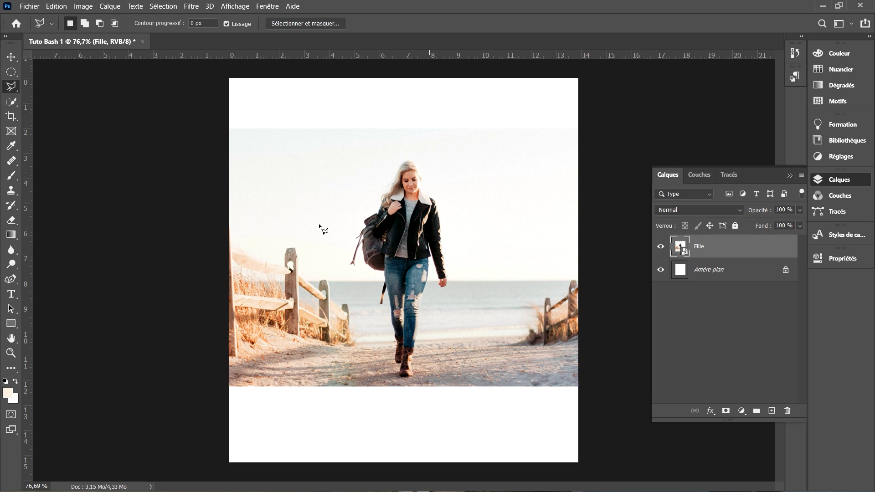
- Select the woman automatically with the Quick Selection tool's Select Subject, and add the missed hair beside her face to the selection
{"action": "left_click", "coordinate": [11, 102]}
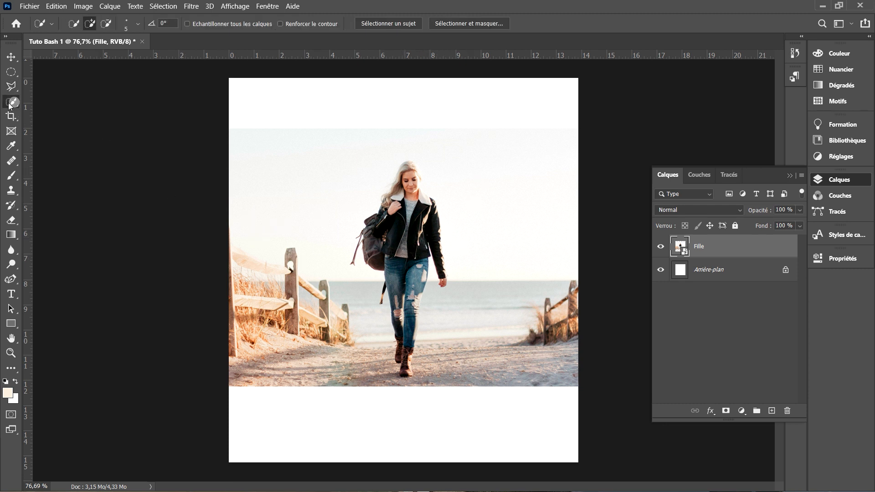
{"action": "left_click", "coordinate": [389, 24]}
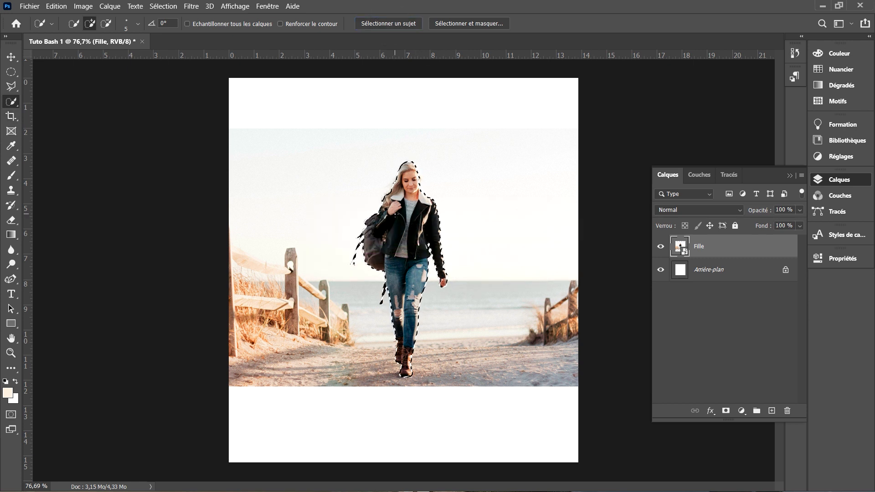
{"action": "scroll", "coordinate": [415, 174], "scroll_direction": "up", "scroll_amount": 5}
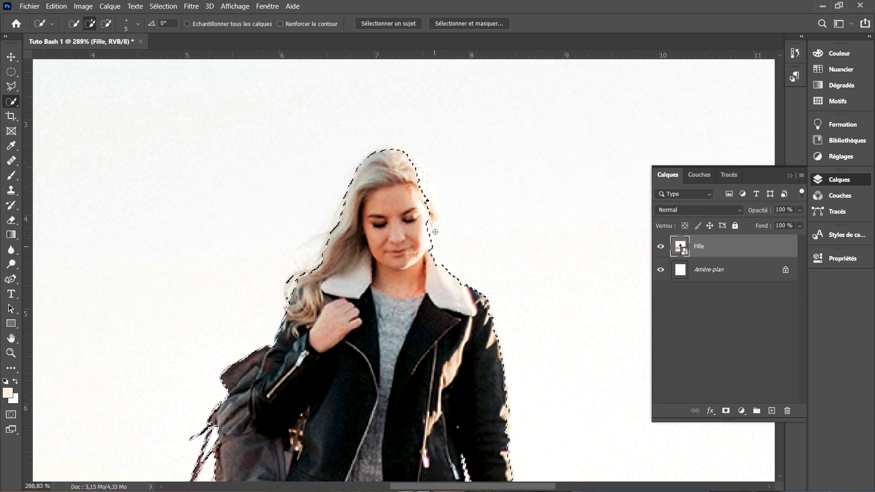
{"action": "left_click_drag", "start_coordinate": [420, 177], "coordinate": [431, 242]}
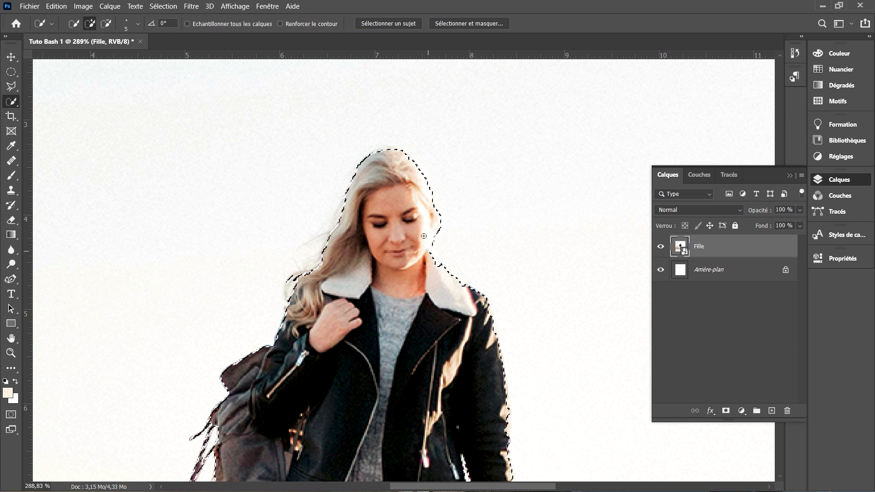
{"action": "scroll", "coordinate": [424, 236], "scroll_direction": "down", "scroll_amount": 5}
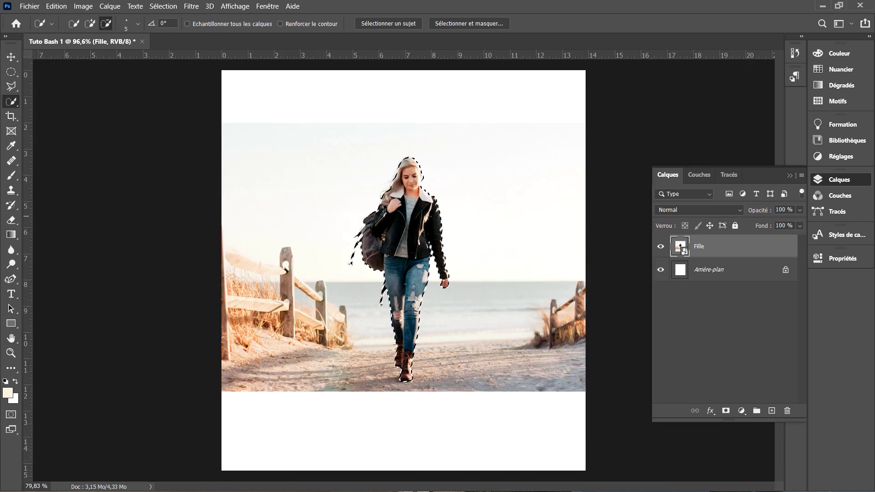
- Copy the automatically selected woman to a new layer and inspect the cut-out with the Fille layer hidden
{"action": "key", "text": "ctrl+j"}
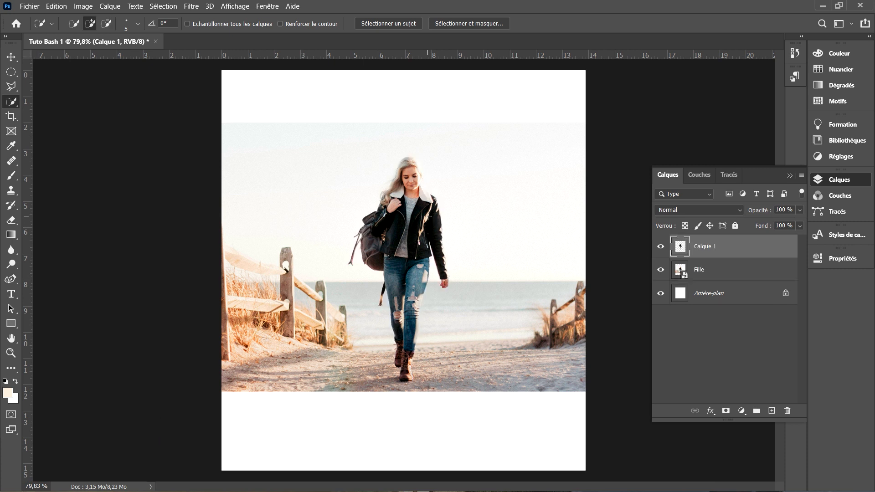
{"action": "left_click", "coordinate": [660, 270]}
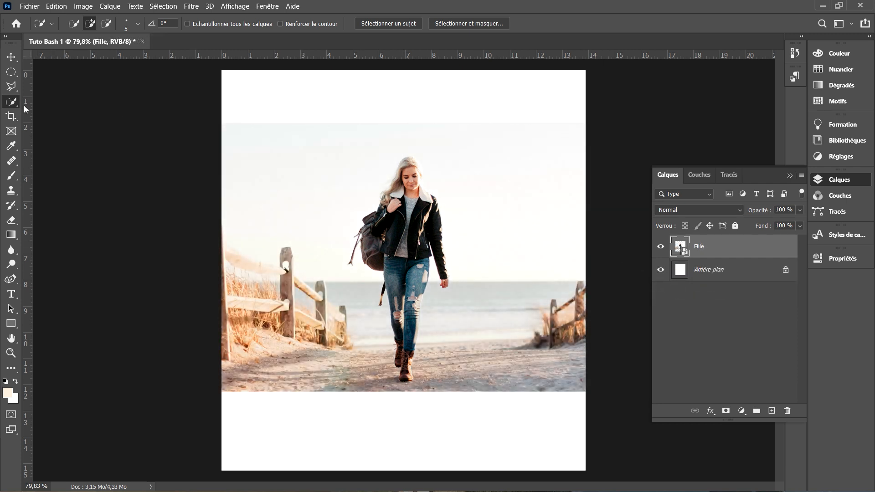
- Switch to the Object Selection tool and open the photo of the two skiers as a separate document
{"action": "right_click", "coordinate": [16, 105]}
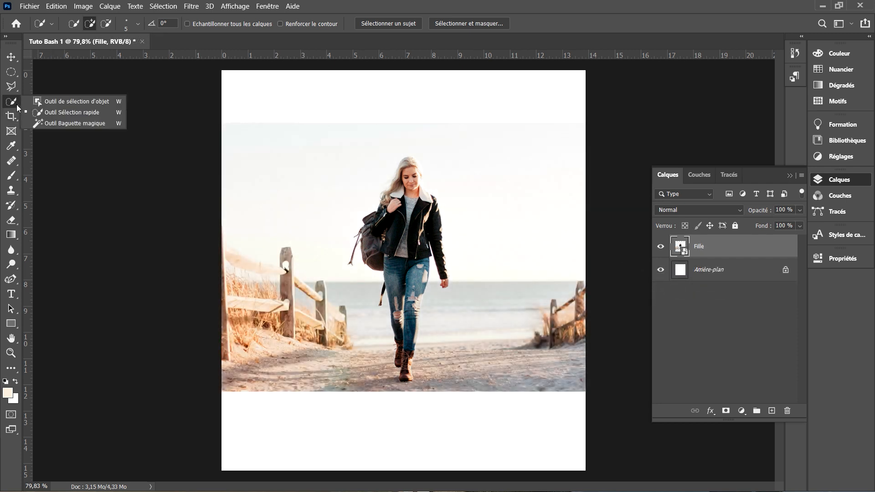
{"action": "left_click", "coordinate": [74, 102]}
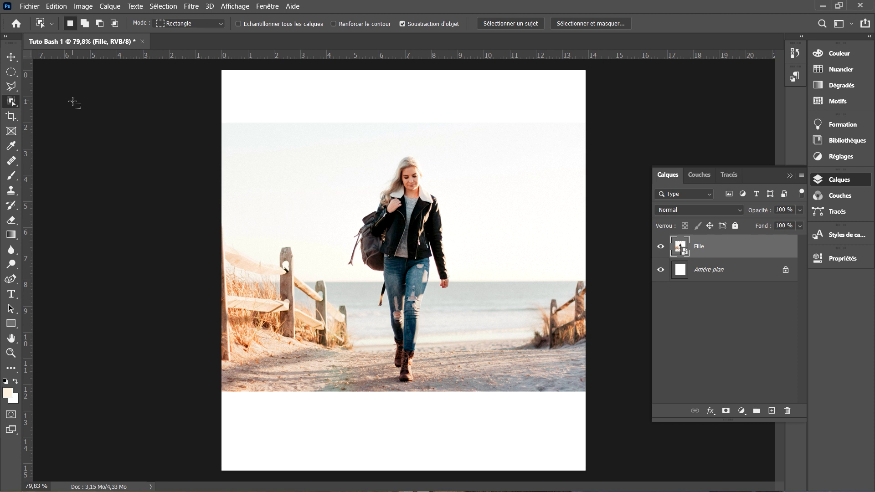
{"action": "left_click", "coordinate": [37, 6]}
{"action": "left_click", "coordinate": [59, 29]}
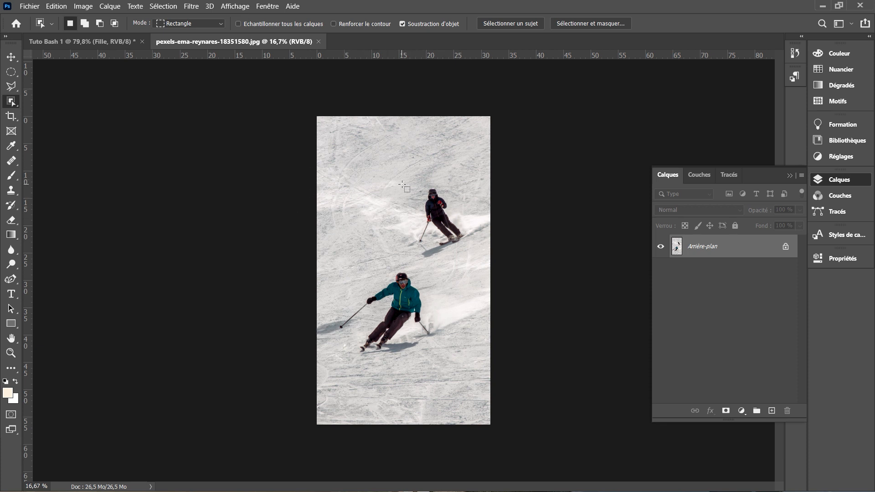
- Select the upper skier with a rectangular object selection, copy it to a new layer and hide the background to inspect it
{"action": "left_click_drag", "start_coordinate": [403, 185], "coordinate": [476, 259]}
{"action": "key", "text": "ctrl+j"}
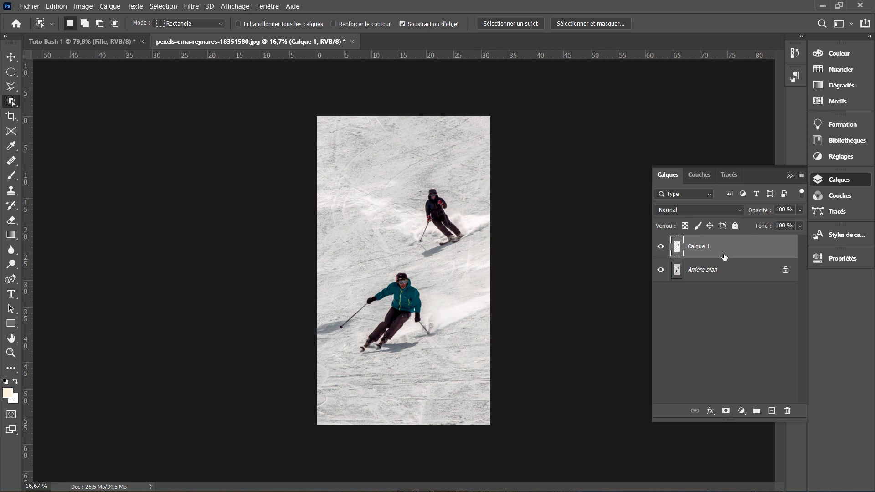
{"action": "left_click", "coordinate": [661, 269]}
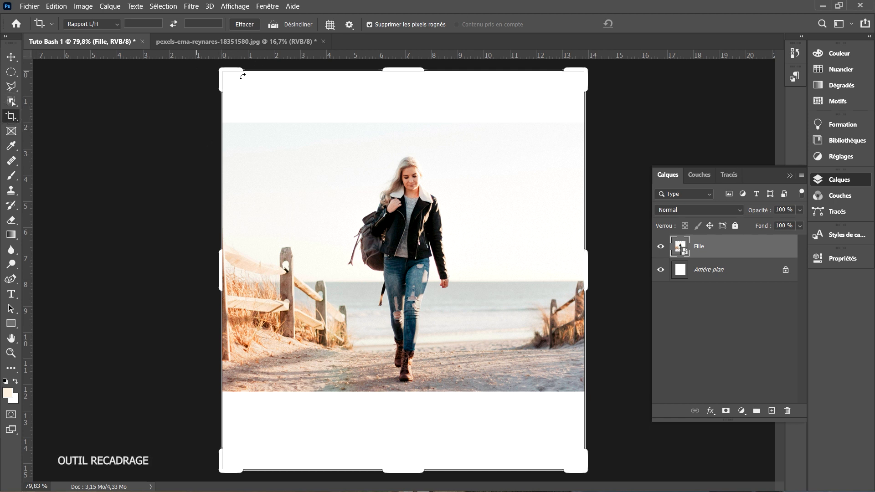
- Crop the Tuto Bash 1 document to trim part of the white bands above and below the photo
{"action": "left_click_drag", "start_coordinate": [243, 72], "coordinate": [223, 81]}
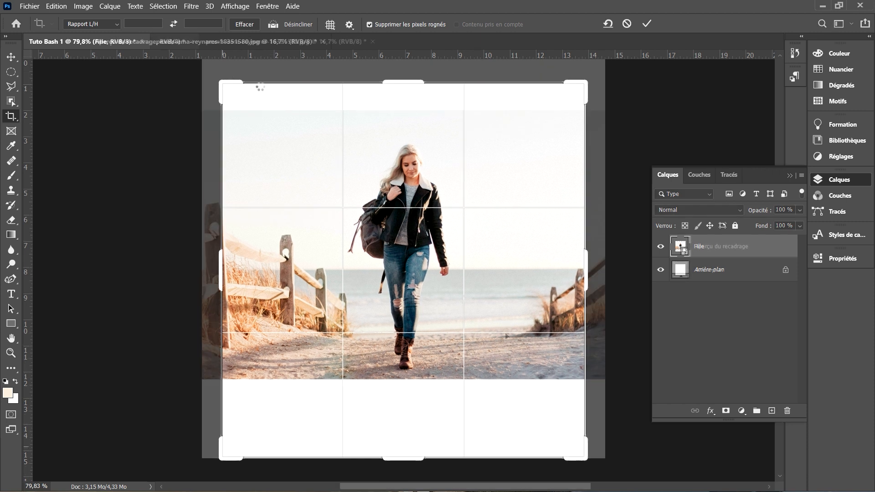
{"action": "mouse_move", "coordinate": [583, 447]}
{"action": "left_mouse_down"}
{"action": "mouse_move", "coordinate": [579, 461]}
{"action": "mouse_move", "coordinate": [581, 432]}
{"action": "left_mouse_up"}
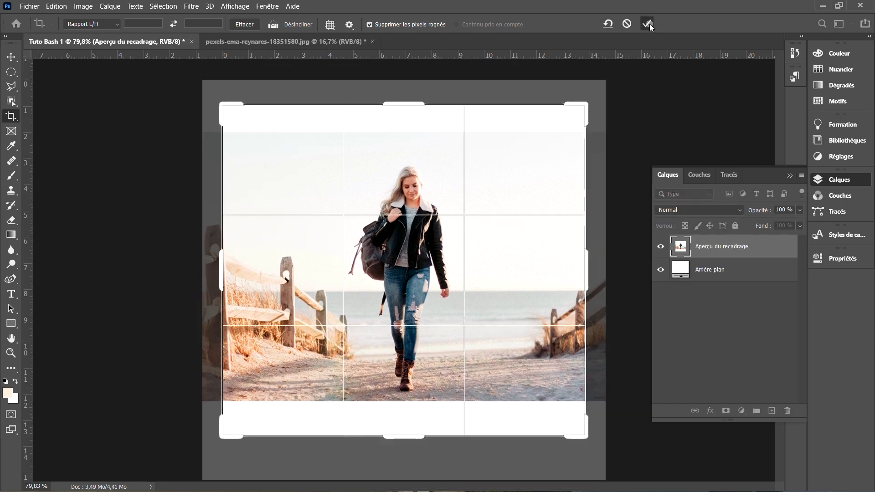
{"action": "left_click", "coordinate": [649, 24]}
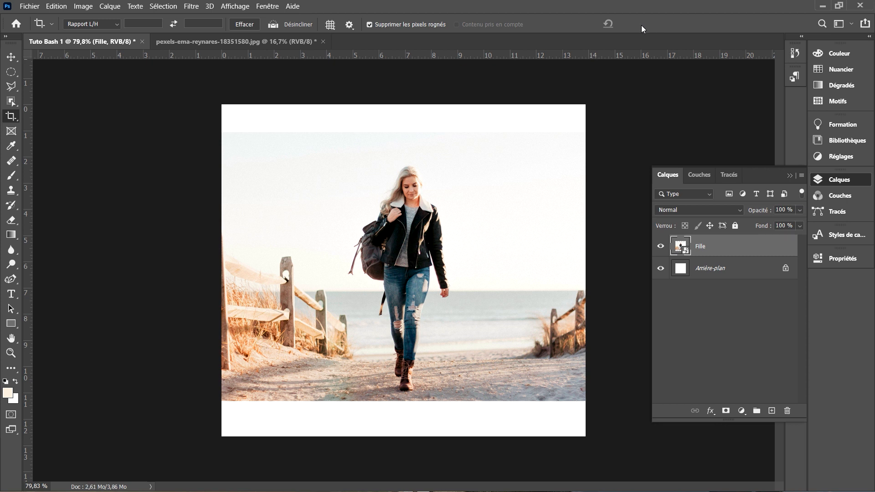
- Draw a rectangular frame in the canvas's upper-left corner and embed the 140755 warrior image in it
{"action": "left_click", "coordinate": [11, 131]}
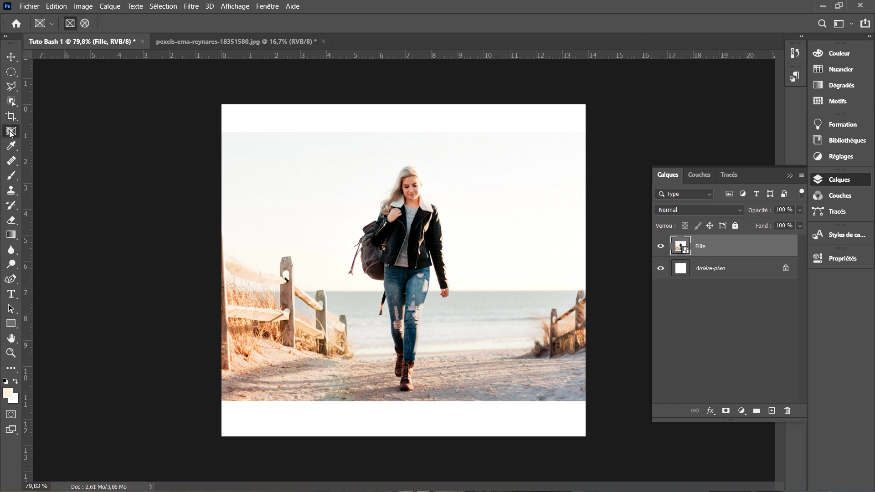
{"action": "mouse_move", "coordinate": [247, 116]}
{"action": "left_mouse_down"}
{"action": "mouse_move", "coordinate": [294, 137]}
{"action": "mouse_move", "coordinate": [336, 175]}
{"action": "left_mouse_up"}
{"action": "left_click", "coordinate": [30, 6]}
{"action": "left_click", "coordinate": [73, 221]}
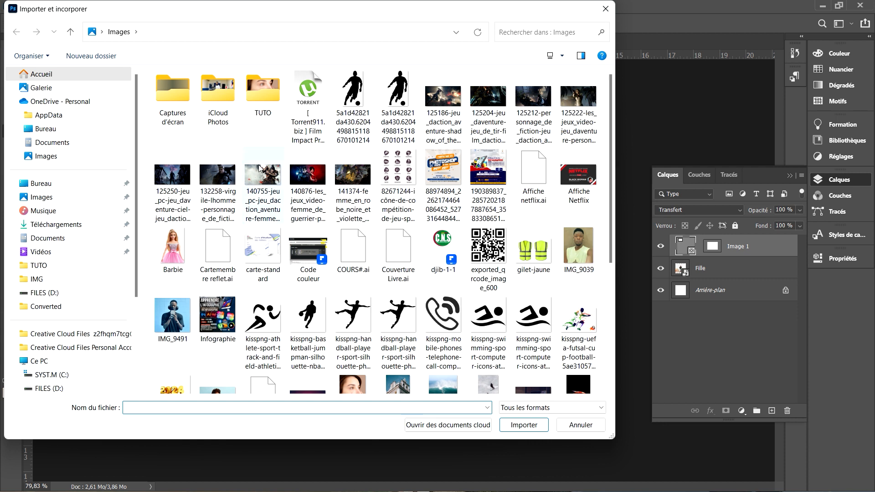
{"action": "left_click", "coordinate": [266, 173]}
{"action": "left_click", "coordinate": [524, 424]}
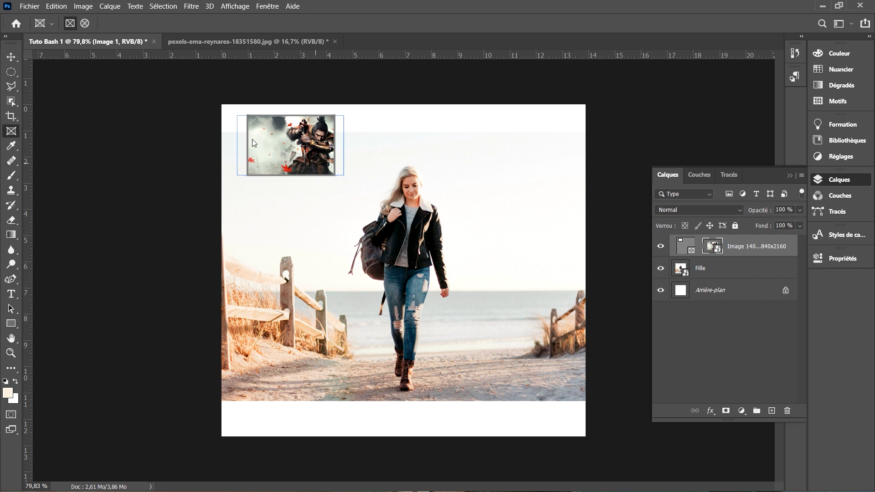
- Sample foreground colours with the Eyedropper from the warrior image's red leaf, the jacket, the sky, the fence area and finally the sea
{"action": "key", "text": "i"}
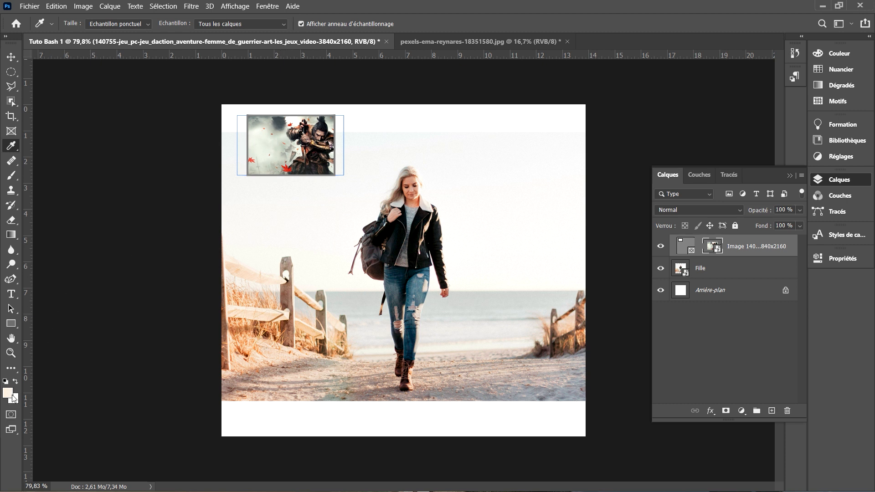
{"action": "left_click", "coordinate": [287, 168]}
{"action": "left_click", "coordinate": [426, 215]}
{"action": "left_click", "coordinate": [527, 201]}
{"action": "left_click", "coordinate": [314, 328]}
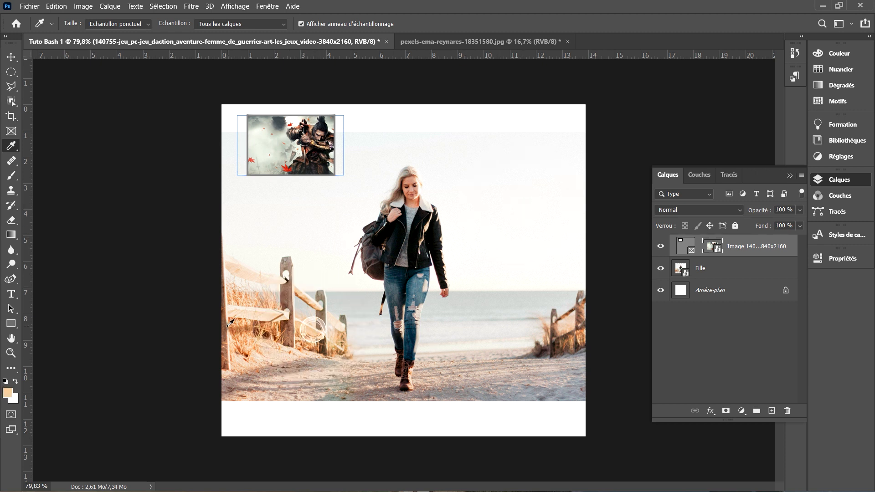
{"action": "left_click", "coordinate": [544, 180]}
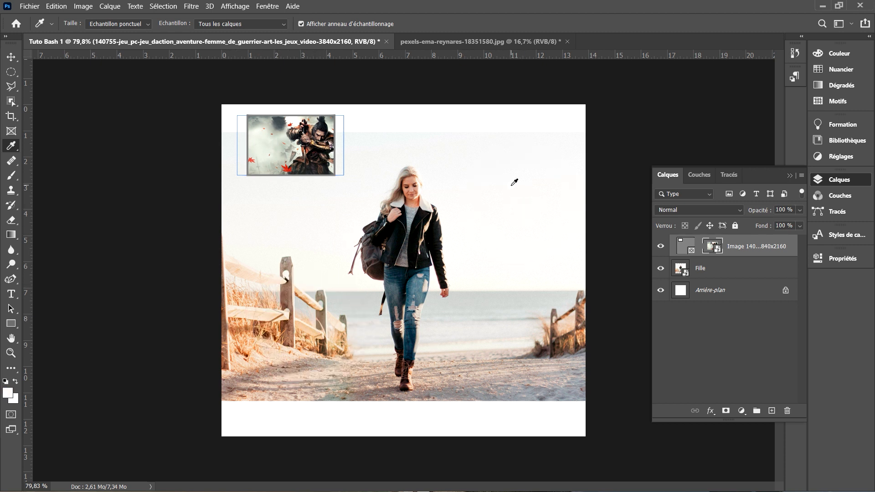
{"action": "left_click", "coordinate": [485, 319]}
- Draw a six-sided polygon shape about 168 x 146 px in the sky beside the woman
{"action": "right_click", "coordinate": [11, 323]}
{"action": "left_click", "coordinate": [78, 351]}
{"action": "left_click_drag", "start_coordinate": [482, 167], "coordinate": [517, 225]}
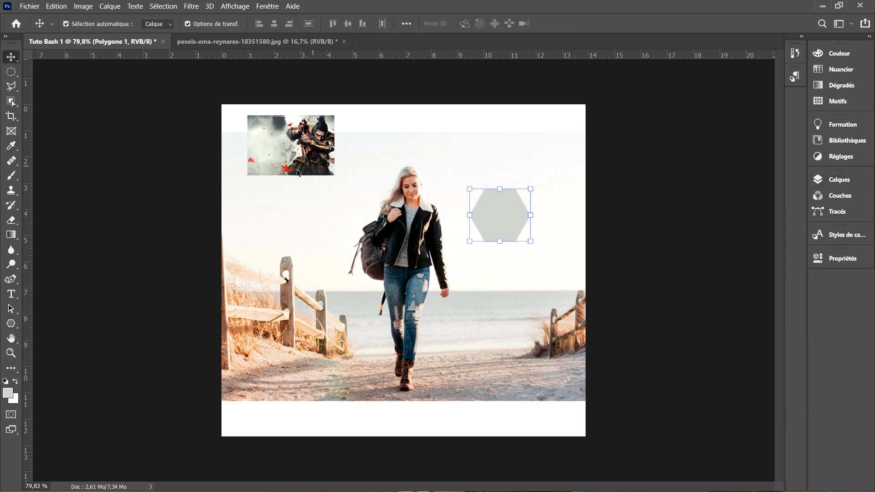
- Fill the hexagon with the red ba442d sampled from the warrior image's leaf, and delete the shape after checking it
{"action": "left_click", "coordinate": [11, 323]}
{"action": "left_click", "coordinate": [136, 24]}
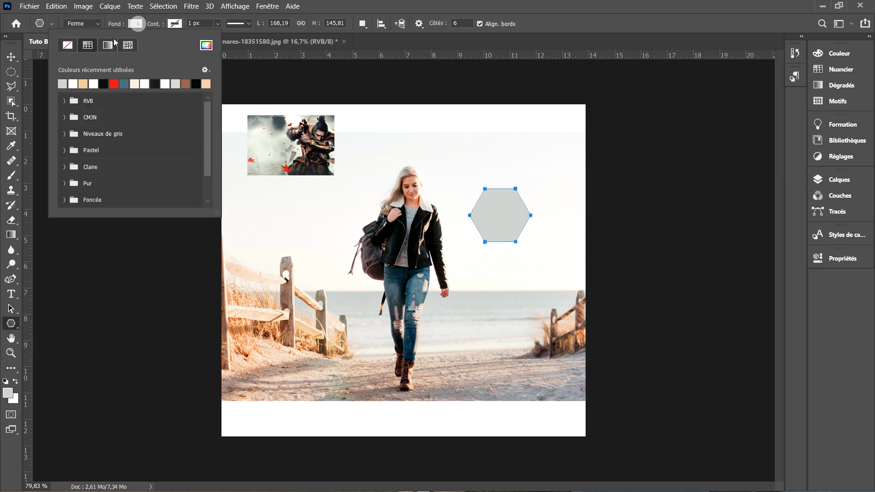
{"action": "left_click", "coordinate": [206, 45]}
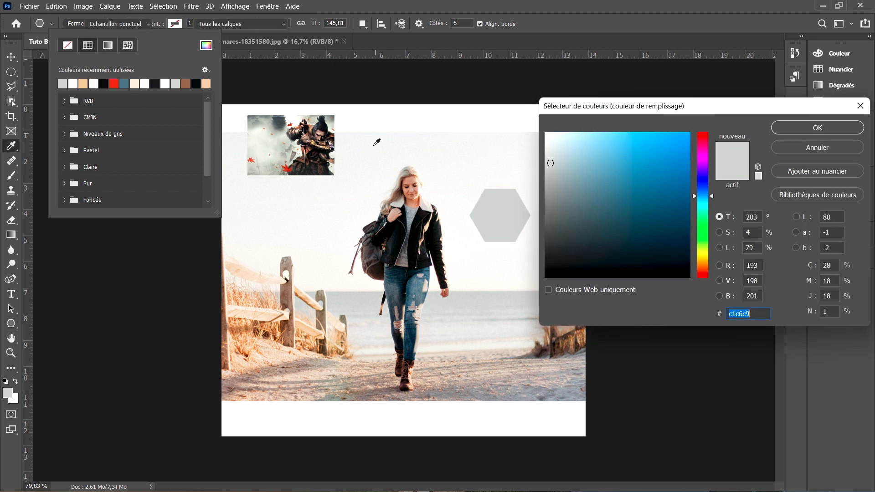
{"action": "left_click", "coordinate": [287, 168]}
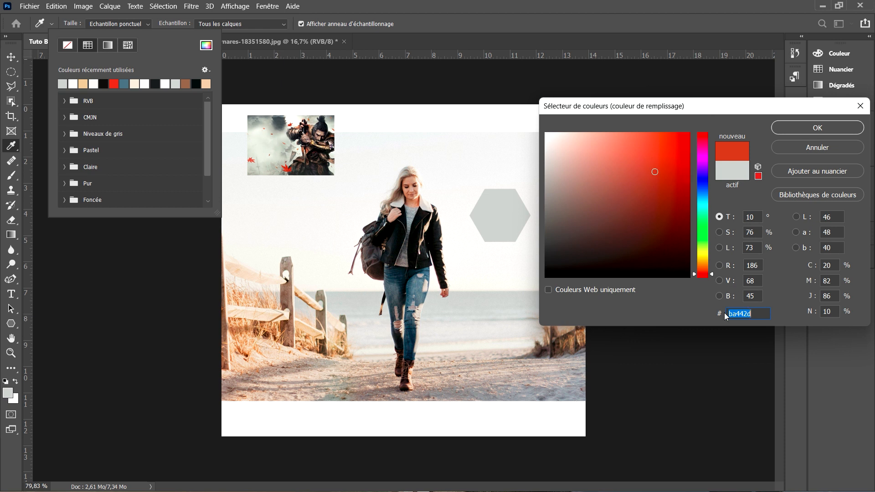
{"action": "left_click", "coordinate": [818, 128]}
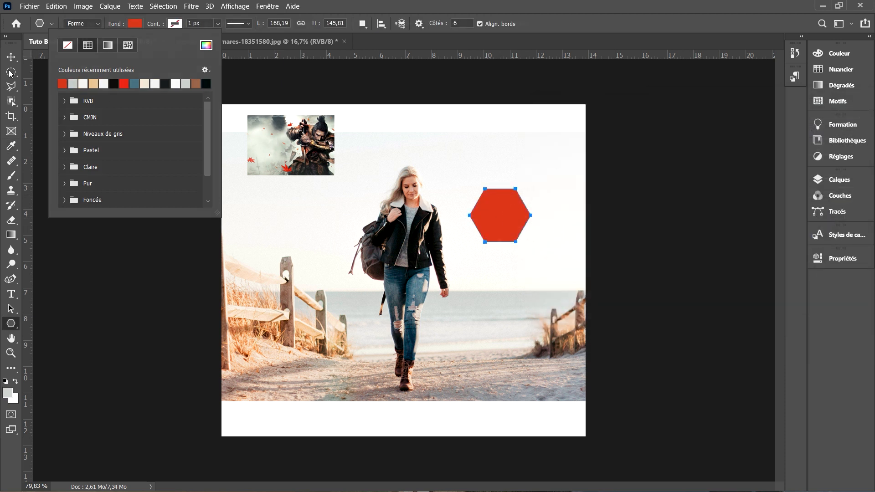
{"action": "key", "text": "Delete"}
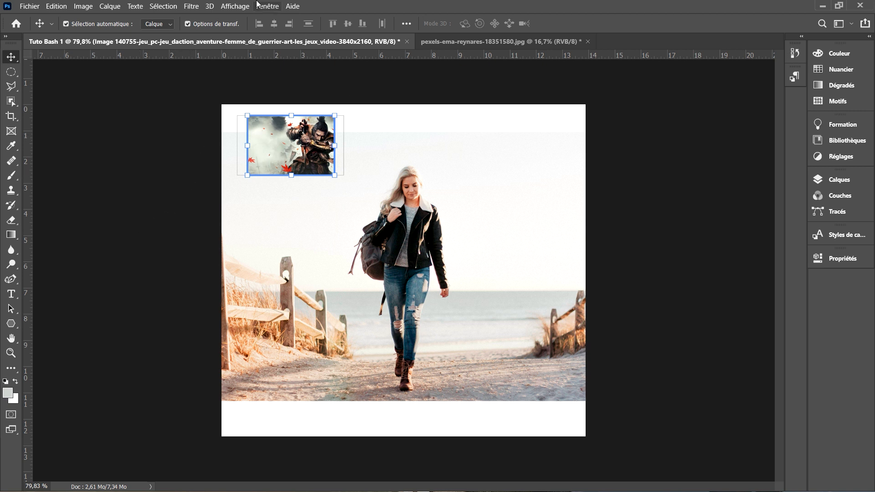
- Open the close-up portrait of the woman with cheek blemishes from the Images folder
{"action": "left_click", "coordinate": [30, 7]}
{"action": "left_click", "coordinate": [40, 27]}
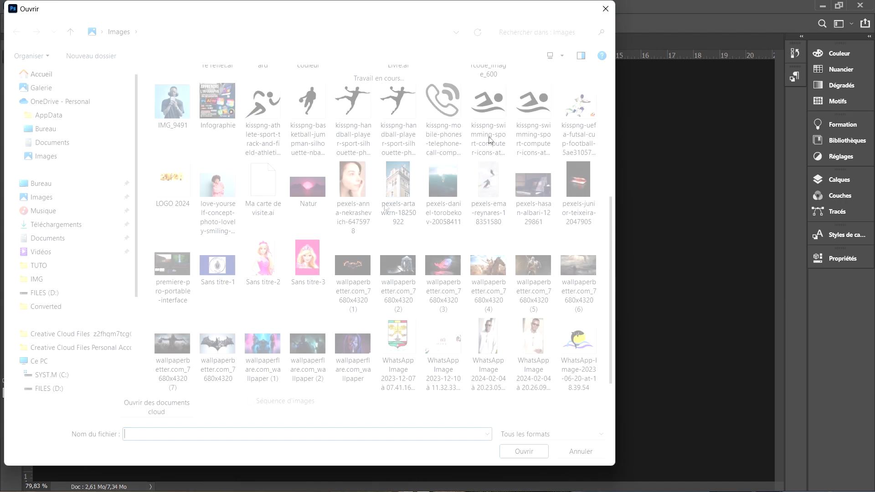
{"action": "double_click", "coordinate": [353, 187]}
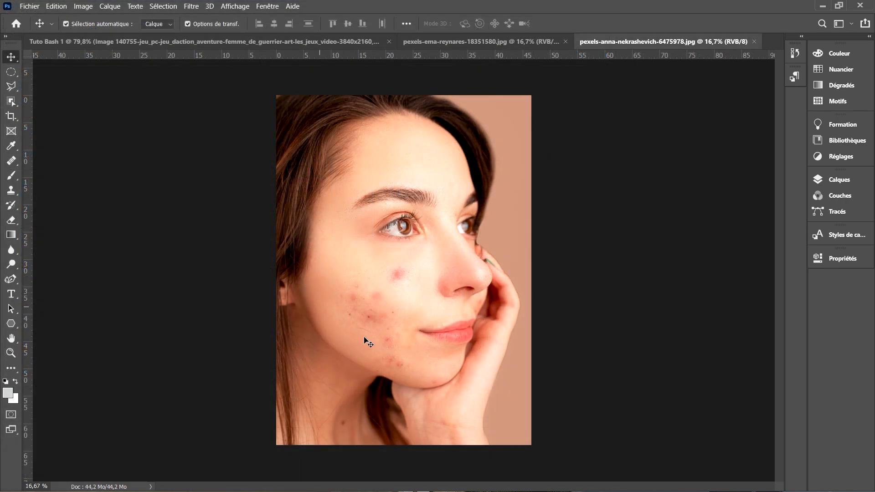
- Set up the Spot Healing Brush with a size of 281 px for retouching the blemished cheek
{"action": "scroll", "coordinate": [379, 284], "scroll_direction": "up", "scroll_amount": 3}
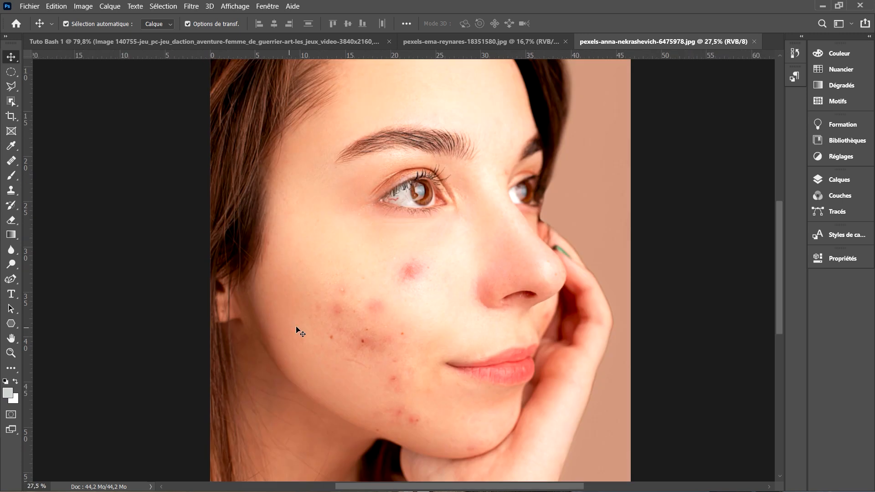
{"action": "left_click", "coordinate": [16, 164]}
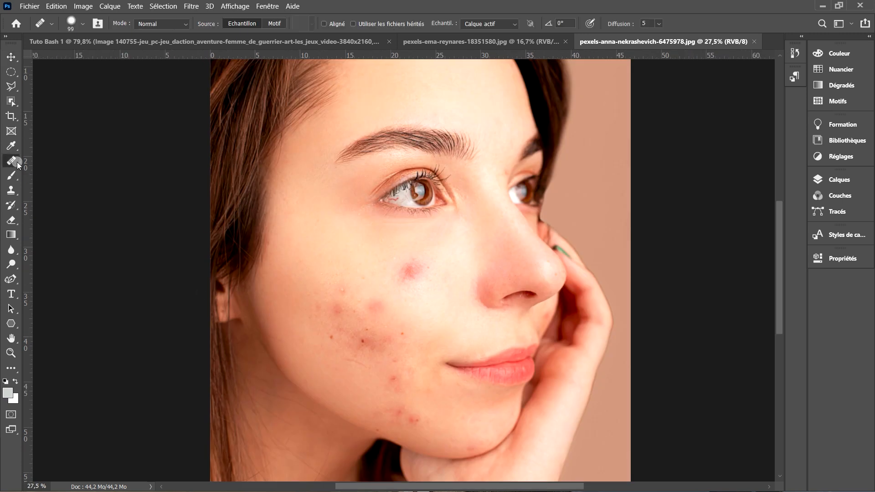
{"action": "right_click", "coordinate": [16, 163]}
{"action": "left_click", "coordinate": [94, 158]}
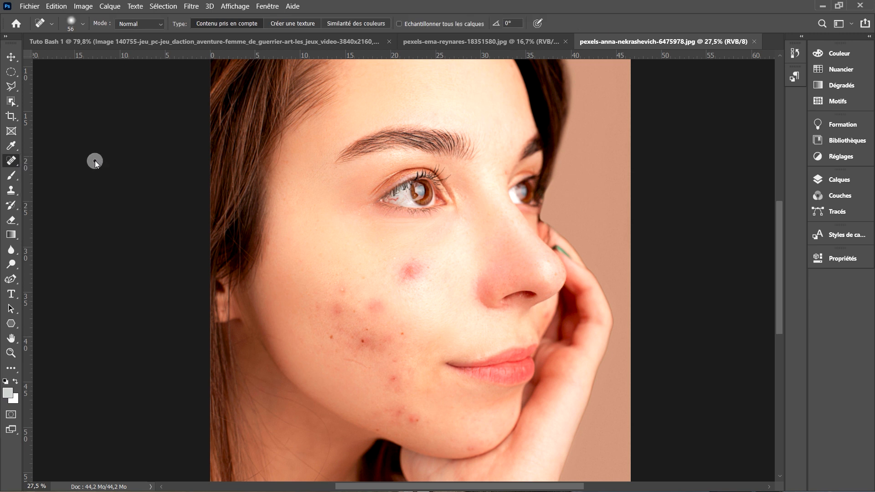
{"action": "left_click", "coordinate": [82, 23]}
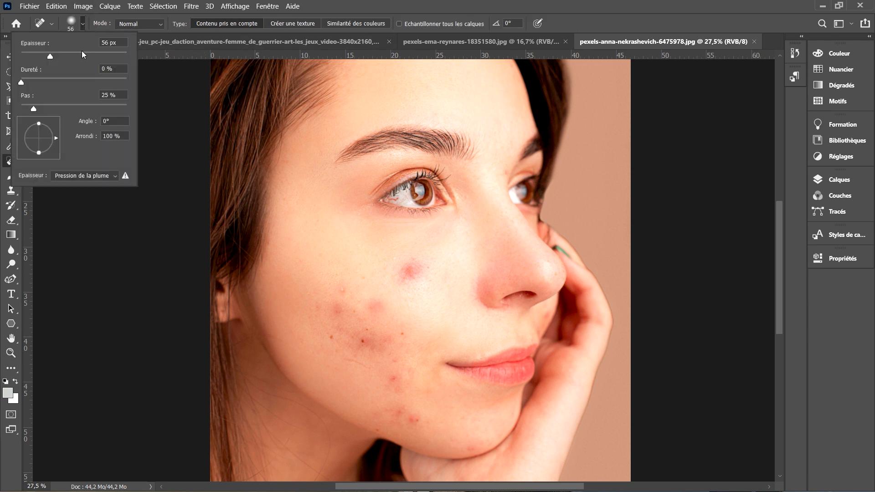
{"action": "left_click", "coordinate": [100, 53]}
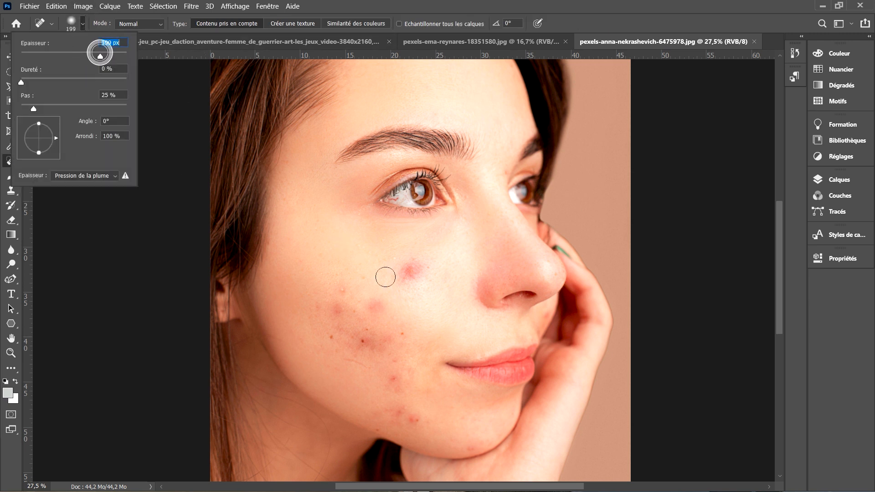
{"action": "left_click", "coordinate": [116, 57]}
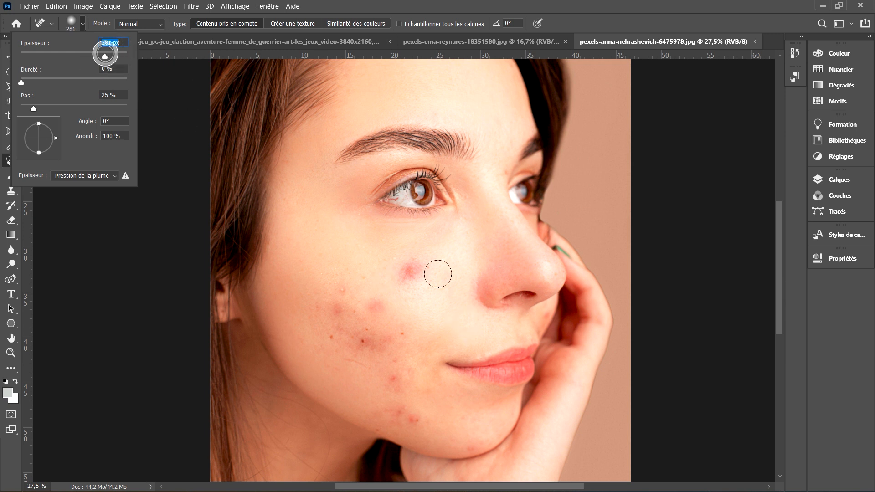
- Paint over the red blemishes below the eye, across the cheek and near the chin to heal them, and check the whole portrait
{"action": "left_click_drag", "start_coordinate": [413, 272], "coordinate": [401, 275]}
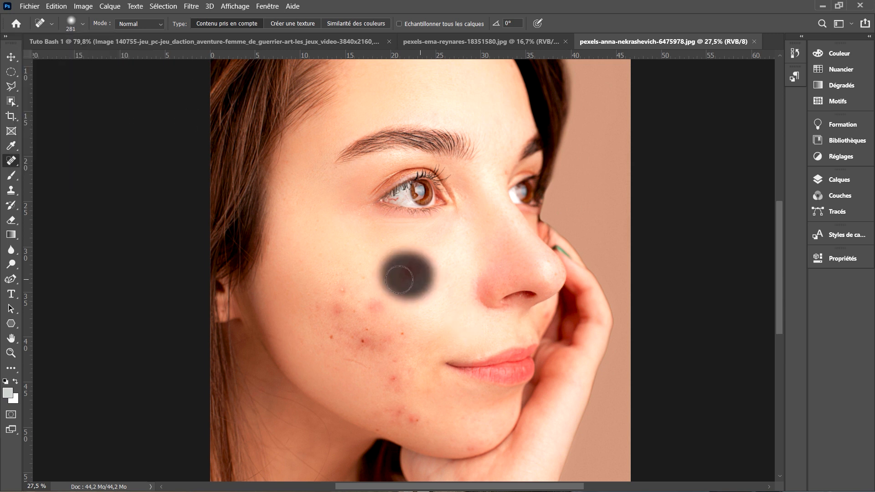
{"action": "mouse_move", "coordinate": [383, 337]}
{"action": "left_mouse_down"}
{"action": "mouse_move", "coordinate": [359, 334]}
{"action": "mouse_move", "coordinate": [370, 349]}
{"action": "left_mouse_up"}
{"action": "left_click_drag", "start_coordinate": [379, 302], "coordinate": [335, 330]}
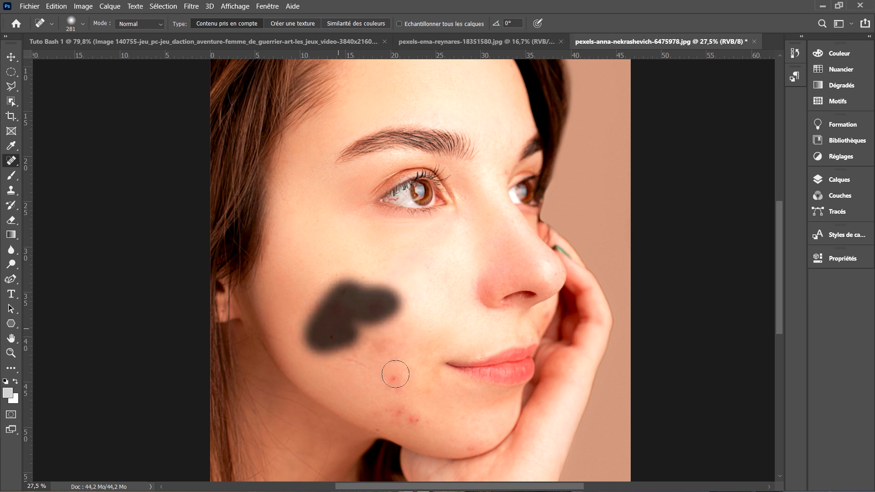
{"action": "left_click_drag", "start_coordinate": [396, 374], "coordinate": [405, 428]}
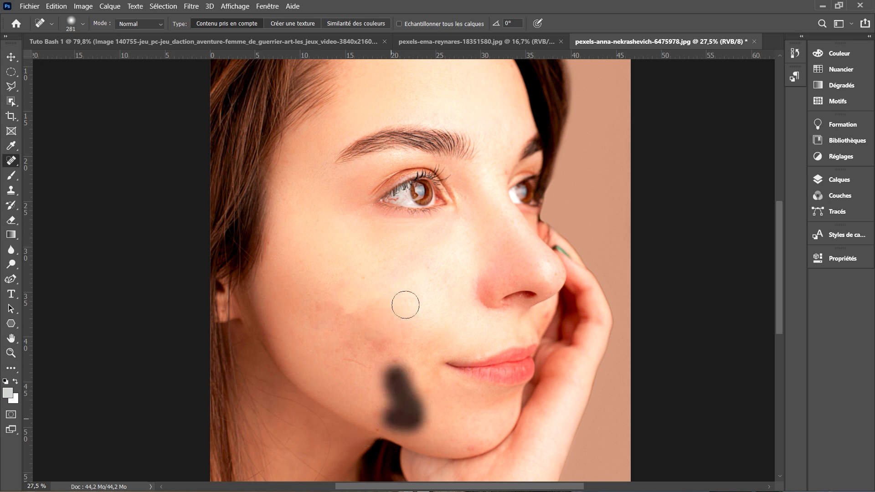
{"action": "scroll", "coordinate": [475, 234], "scroll_direction": "down", "scroll_amount": 5}
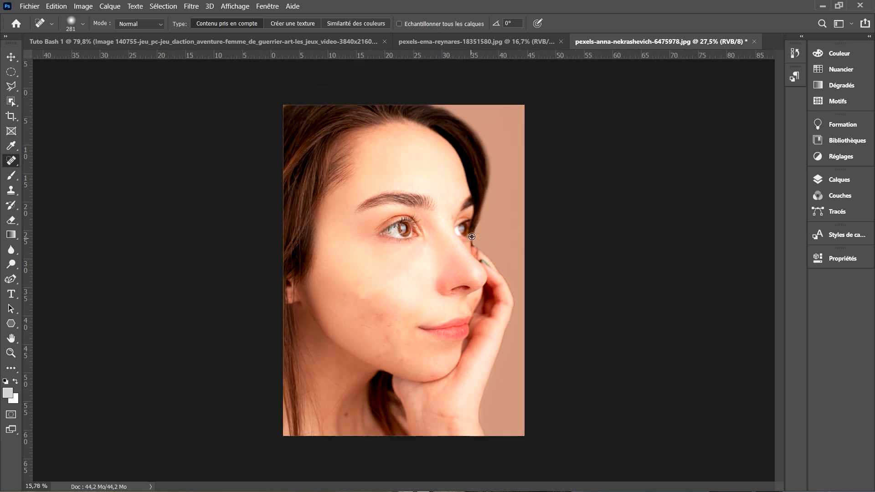
{"action": "scroll", "coordinate": [456, 230], "scroll_direction": "up", "scroll_amount": 1}
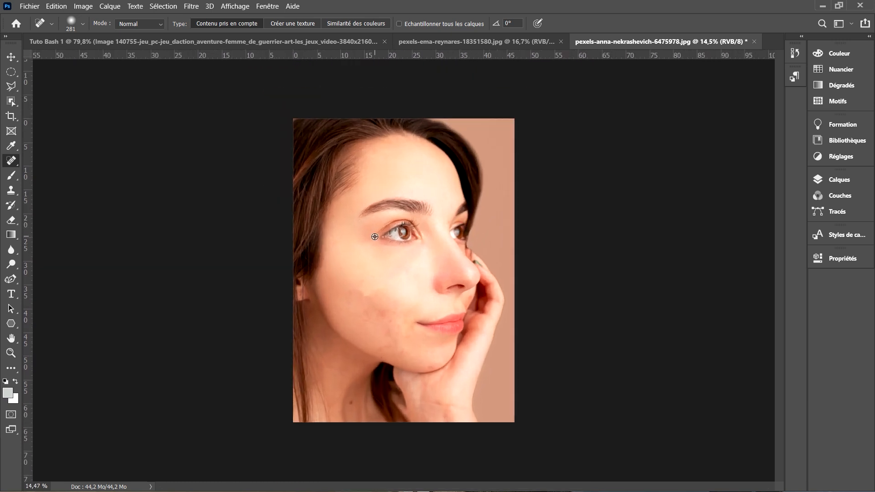
- Choose the Healing Brush tool and switch to the skiers photo pexels-ema-reynares-18351580.jpg
{"action": "right_click", "coordinate": [12, 161]}
{"action": "left_click", "coordinate": [57, 169]}
{"action": "left_click", "coordinate": [285, 42]}
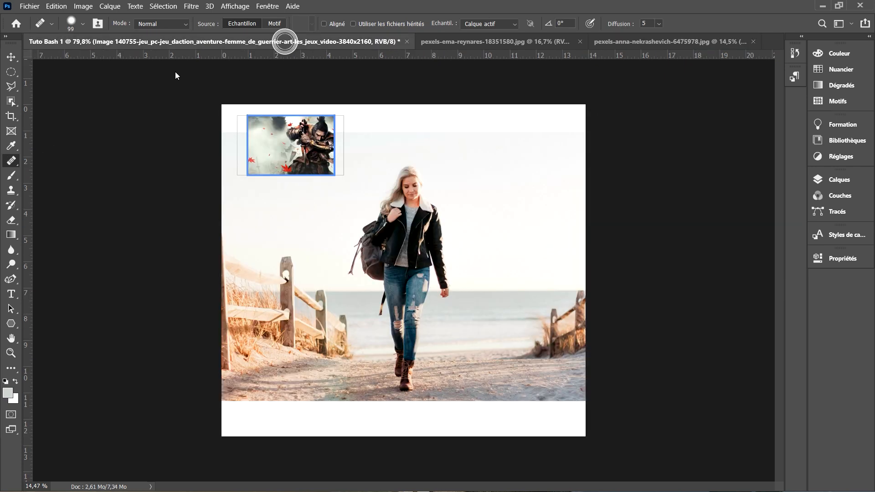
{"action": "left_click", "coordinate": [468, 42]}
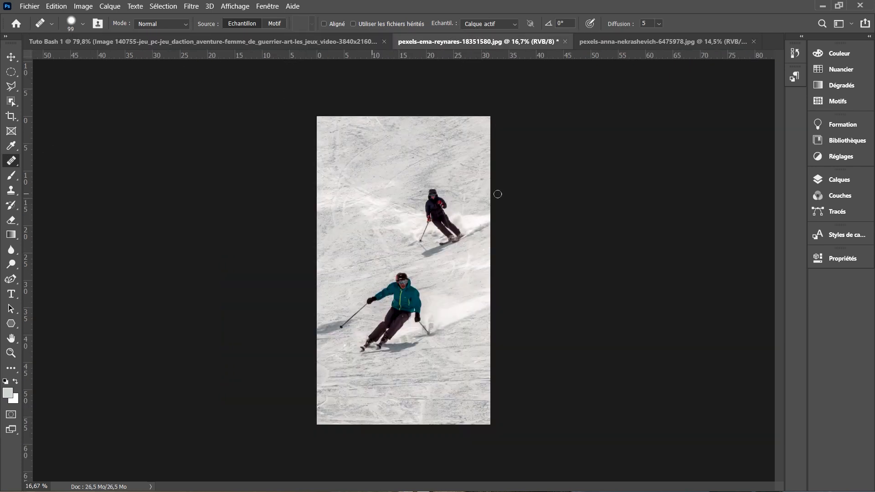
{"action": "scroll", "coordinate": [456, 211], "scroll_direction": "up", "scroll_amount": 1}
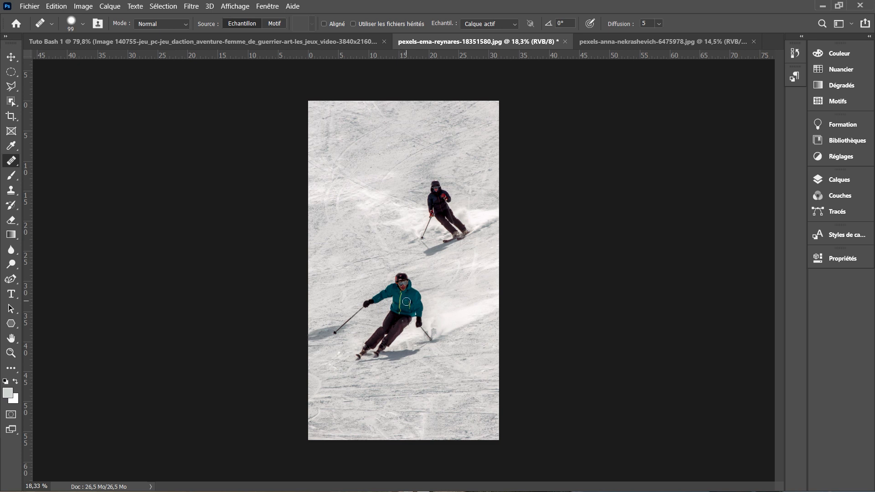
- Try the Healing Brush at 281 px and 0% hardness, painting the teal-jacketed skier onto the snow in the photo's upper-left area
{"action": "key", "text": "alt"}
{"action": "left_click", "coordinate": [82, 24]}
{"action": "left_click", "coordinate": [104, 52]}
{"action": "left_click_drag", "start_coordinate": [63, 84], "coordinate": [20, 82]}
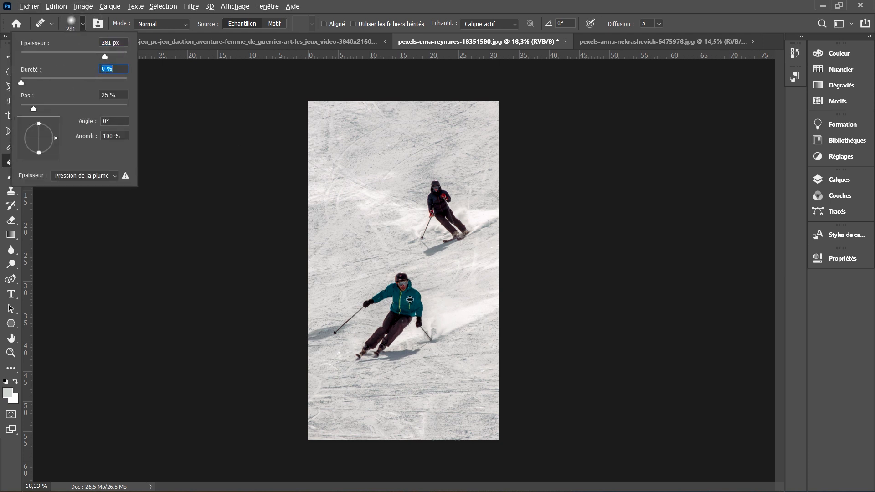
{"action": "key", "text": "Return"}
{"action": "mouse_move", "coordinate": [351, 128]}
{"action": "left_mouse_down"}
{"action": "mouse_move", "coordinate": [341, 109]}
{"action": "mouse_move", "coordinate": [337, 134]}
{"action": "mouse_move", "coordinate": [357, 125]}
{"action": "mouse_move", "coordinate": [333, 147]}
{"action": "mouse_move", "coordinate": [361, 146]}
{"action": "mouse_move", "coordinate": [335, 140]}
{"action": "mouse_move", "coordinate": [346, 149]}
{"action": "mouse_move", "coordinate": [321, 127]}
{"action": "mouse_move", "coordinate": [313, 156]}
{"action": "mouse_move", "coordinate": [323, 171]}
{"action": "mouse_move", "coordinate": [334, 145]}
{"action": "mouse_move", "coordinate": [316, 176]}
{"action": "mouse_move", "coordinate": [324, 185]}
{"action": "mouse_move", "coordinate": [334, 172]}
{"action": "mouse_move", "coordinate": [305, 187]}
{"action": "mouse_move", "coordinate": [353, 163]}
{"action": "left_mouse_up"}
- Try the Patch tool on the skier in dark clothing, replacing the outlined area with clean snow from the upper left
{"action": "right_click", "coordinate": [11, 161]}
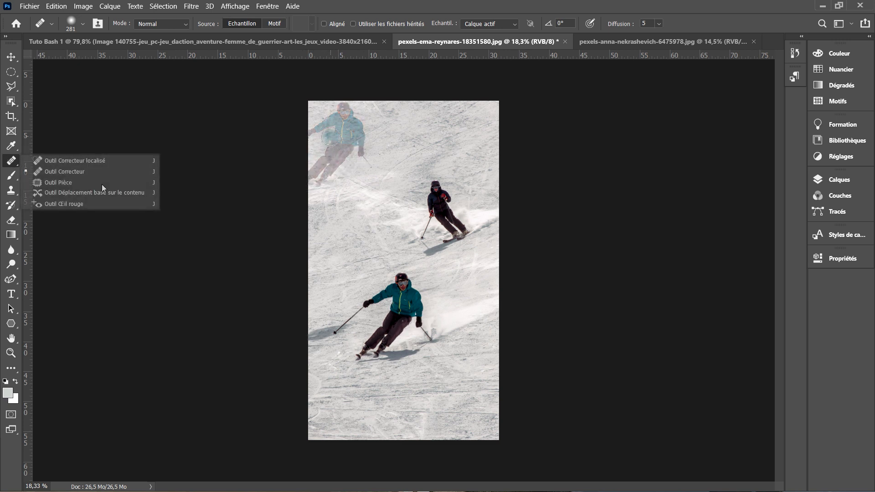
{"action": "left_click", "coordinate": [77, 185]}
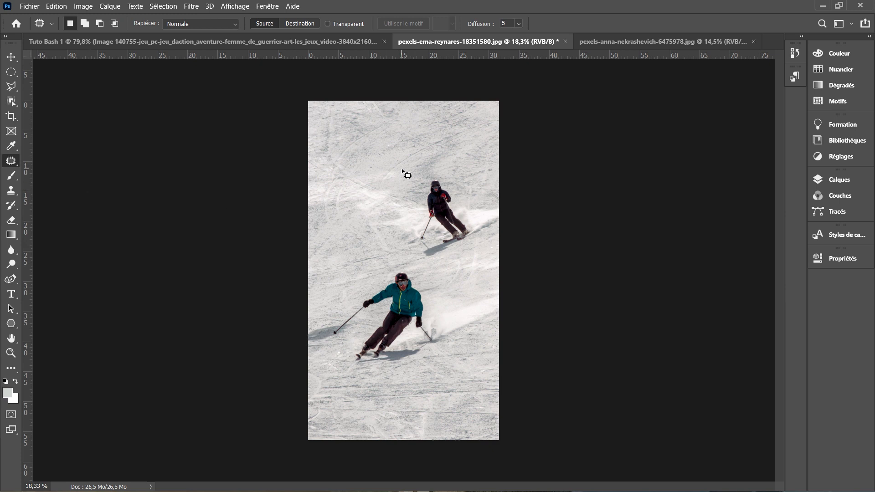
{"action": "mouse_move", "coordinate": [456, 178]}
{"action": "left_mouse_down"}
{"action": "mouse_move", "coordinate": [404, 185]}
{"action": "mouse_move", "coordinate": [395, 205]}
{"action": "mouse_move", "coordinate": [406, 235]}
{"action": "mouse_move", "coordinate": [442, 252]}
{"action": "mouse_move", "coordinate": [481, 244]}
{"action": "mouse_move", "coordinate": [491, 206]}
{"action": "mouse_move", "coordinate": [455, 177]}
{"action": "left_mouse_up"}
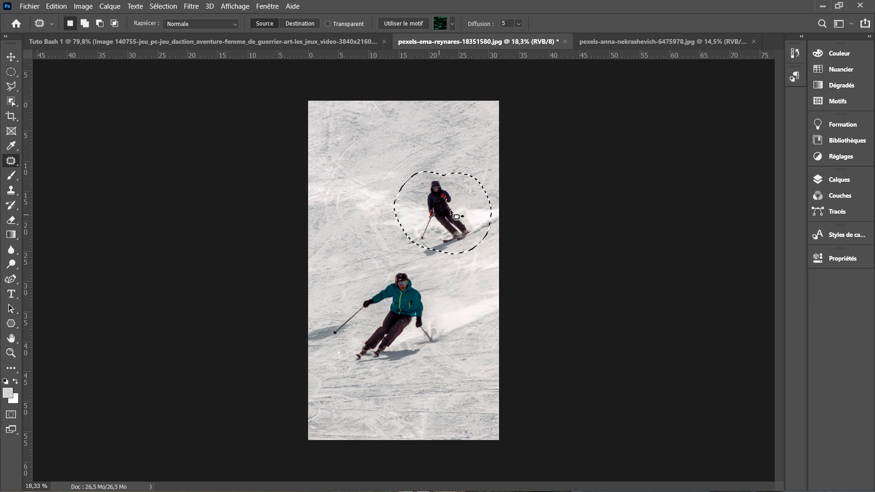
{"action": "left_click_drag", "start_coordinate": [446, 215], "coordinate": [377, 173]}
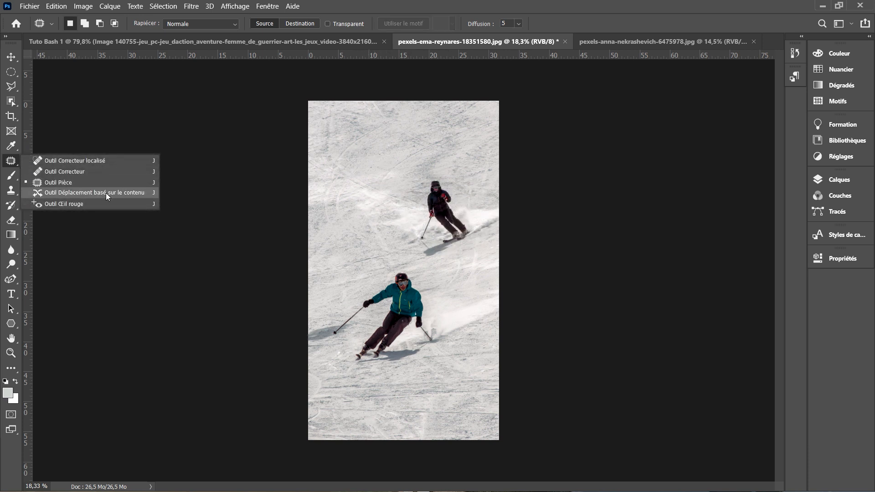
- Outline the skier in dark clothing with the Content-Aware Move tool and relocate them below the teal-jacketed skier
{"action": "left_click", "coordinate": [110, 194]}
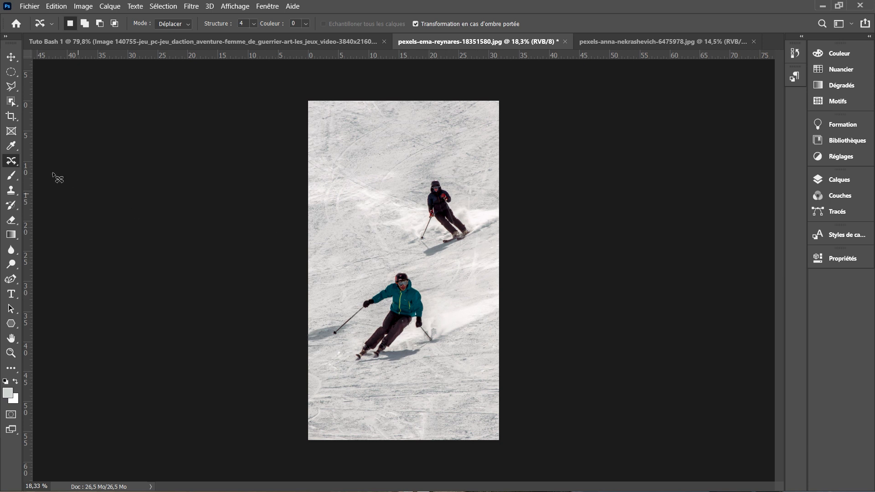
{"action": "right_click", "coordinate": [4, 162]}
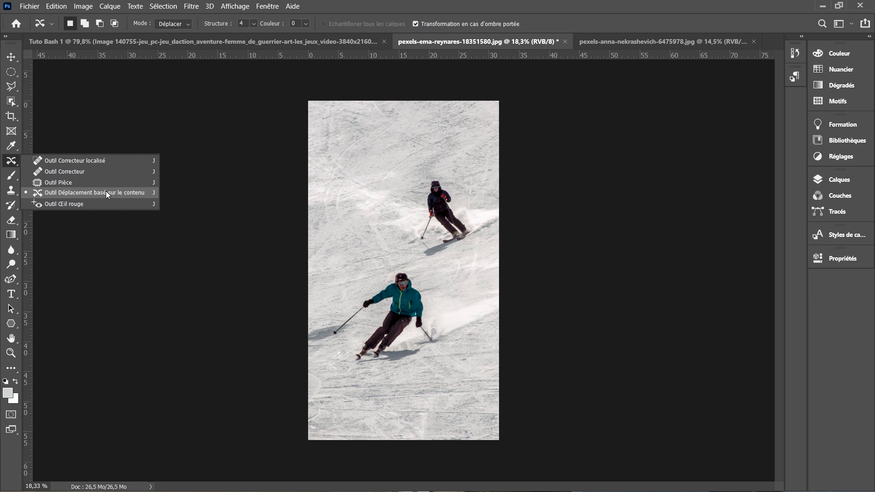
{"action": "left_click", "coordinate": [460, 179]}
{"action": "mouse_move", "coordinate": [457, 176]}
{"action": "left_mouse_down"}
{"action": "mouse_move", "coordinate": [424, 174]}
{"action": "mouse_move", "coordinate": [408, 196]}
{"action": "mouse_move", "coordinate": [410, 235]}
{"action": "mouse_move", "coordinate": [431, 255]}
{"action": "mouse_move", "coordinate": [480, 243]}
{"action": "mouse_move", "coordinate": [482, 194]}
{"action": "mouse_move", "coordinate": [454, 172]}
{"action": "left_mouse_up"}
{"action": "left_click_drag", "start_coordinate": [446, 208], "coordinate": [433, 381]}
{"action": "key", "text": "Return"}
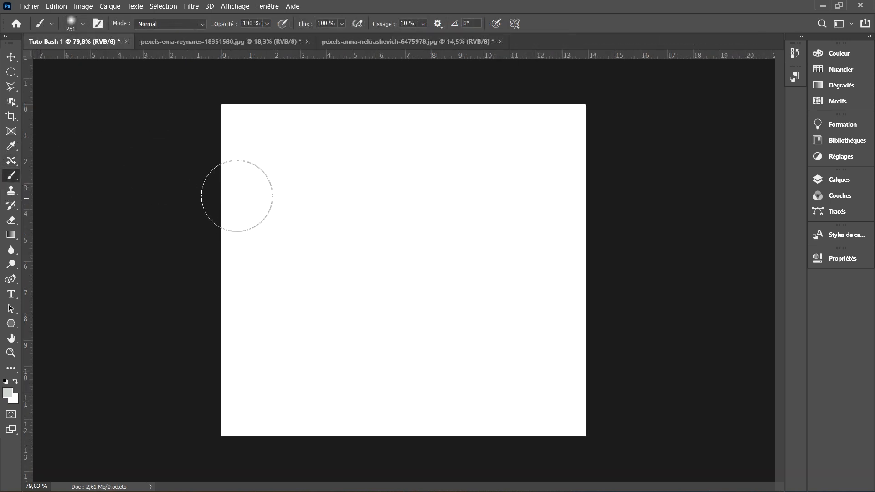
- Paint a soft grey wavy stroke across the blank Tuto Bash 1 canvas with the 251 px Brush, and sample white as foreground colour
{"action": "left_click_drag", "start_coordinate": [234, 193], "coordinate": [474, 223]}
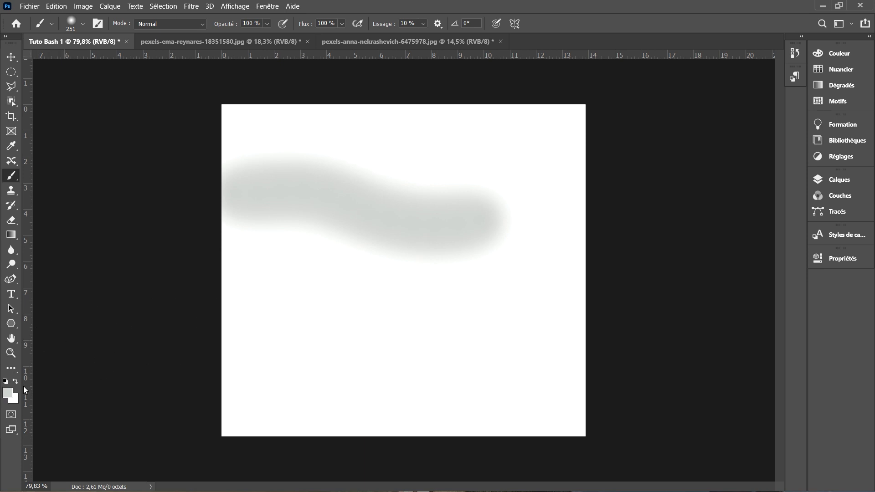
{"action": "left_click", "coordinate": [8, 392]}
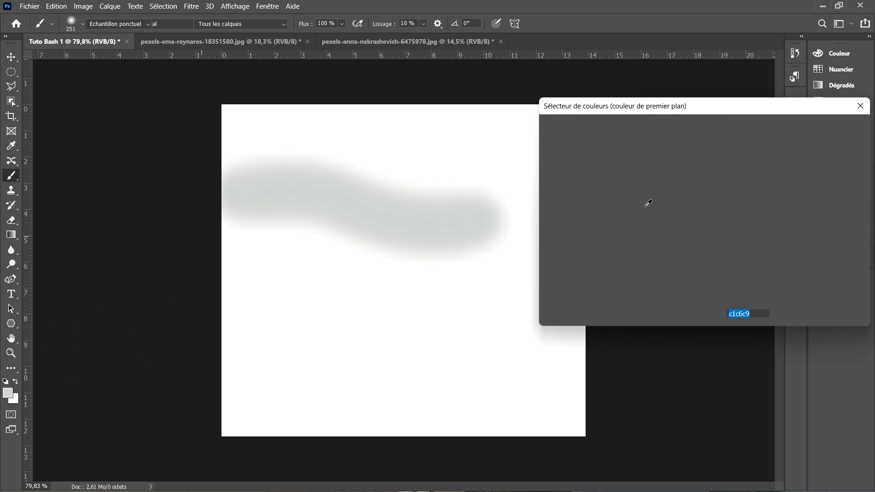
{"action": "left_click", "coordinate": [312, 248]}
{"action": "left_click", "coordinate": [819, 128]}
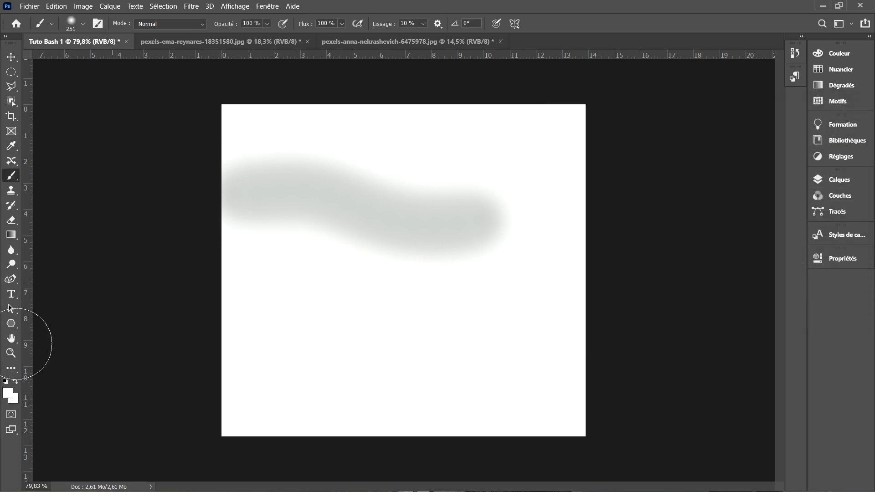
- Set the foreground colour to purple 4b368f and paint a wavy stroke across the upper part of the canvas
{"action": "left_click", "coordinate": [8, 393]}
{"action": "left_click", "coordinate": [675, 172]}
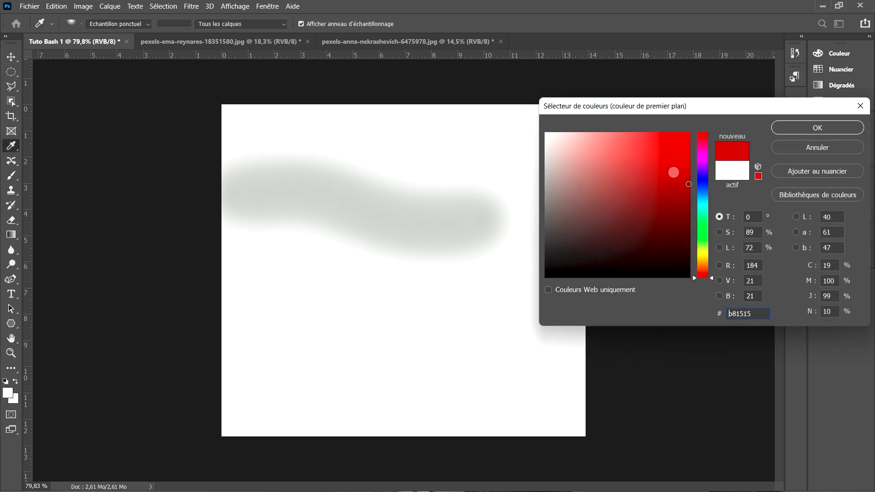
{"action": "left_click", "coordinate": [706, 176]}
{"action": "left_click", "coordinate": [635, 196]}
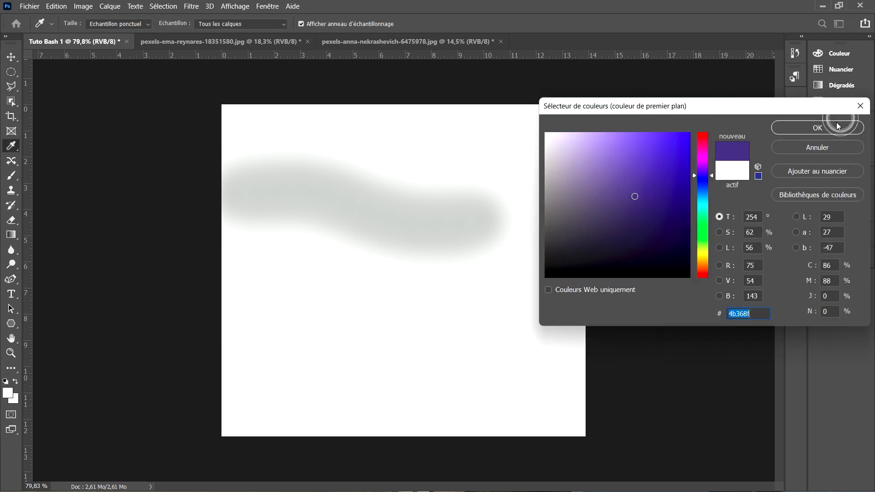
{"action": "left_click", "coordinate": [836, 124]}
{"action": "mouse_move", "coordinate": [537, 138]}
{"action": "left_mouse_down"}
{"action": "mouse_move", "coordinate": [425, 117]}
{"action": "mouse_move", "coordinate": [289, 176]}
{"action": "left_mouse_up"}
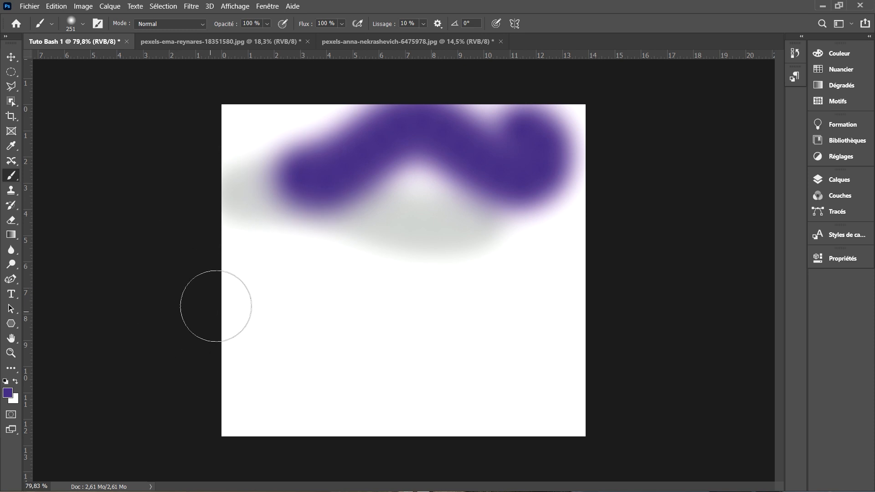
- Set the foreground colour to orange ca7740 and paint broad strokes over the middle and lower part of the canvas
{"action": "left_click", "coordinate": [7, 392]}
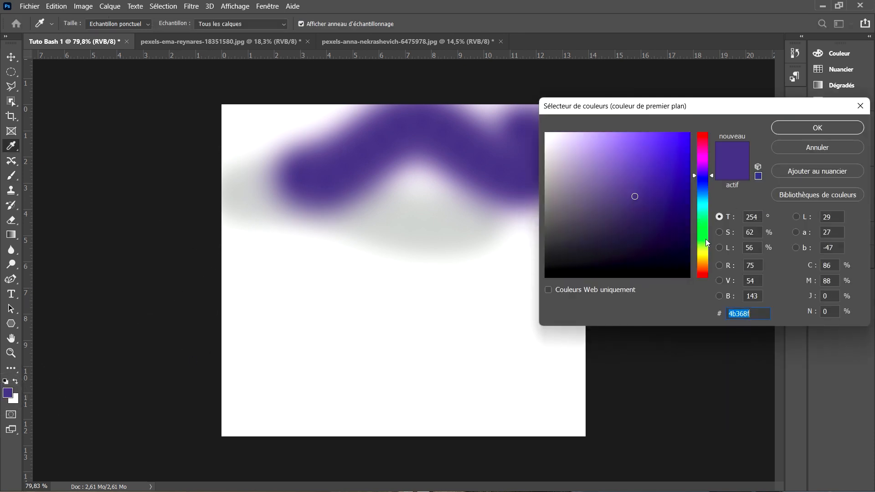
{"action": "left_click", "coordinate": [702, 268]}
{"action": "left_click", "coordinate": [673, 246]}
{"action": "left_click", "coordinate": [644, 162]}
{"action": "left_click", "coordinate": [646, 162]}
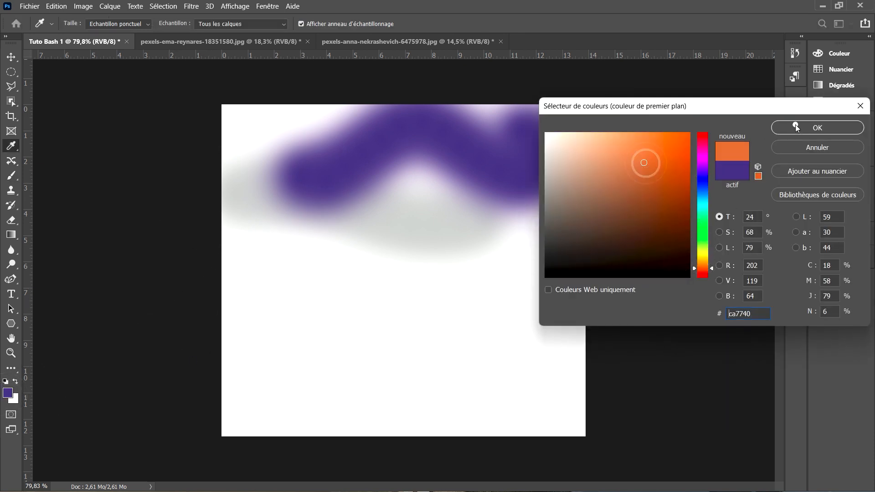
{"action": "left_click", "coordinate": [818, 128]}
{"action": "mouse_move", "coordinate": [457, 229]}
{"action": "left_mouse_down"}
{"action": "mouse_move", "coordinate": [424, 308]}
{"action": "mouse_move", "coordinate": [238, 262]}
{"action": "mouse_move", "coordinate": [440, 293]}
{"action": "mouse_move", "coordinate": [476, 347]}
{"action": "mouse_move", "coordinate": [377, 395]}
{"action": "mouse_move", "coordinate": [475, 374]}
{"action": "mouse_move", "coordinate": [456, 340]}
{"action": "mouse_move", "coordinate": [391, 307]}
{"action": "left_mouse_up"}
- Set the foreground colour to green 20a02c and paint a broad stroke over the right side of the canvas
{"action": "left_click", "coordinate": [7, 393]}
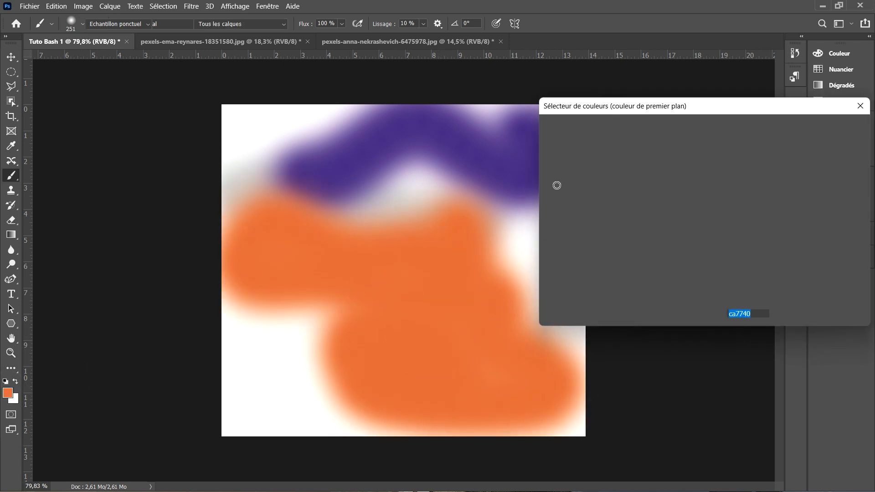
{"action": "type", "text": "0ae11e"}
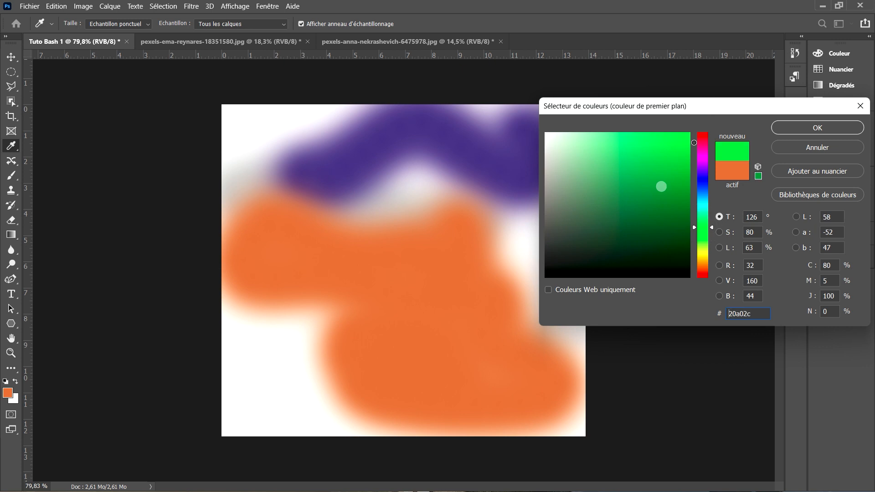
{"action": "left_click", "coordinate": [842, 124]}
{"action": "mouse_move", "coordinate": [552, 203]}
{"action": "left_mouse_down"}
{"action": "mouse_move", "coordinate": [633, 199]}
{"action": "mouse_move", "coordinate": [583, 278]}
{"action": "mouse_move", "coordinate": [495, 297]}
{"action": "mouse_move", "coordinate": [460, 347]}
{"action": "left_mouse_up"}
- Try a Gaussian Blur on the painted colours and lower its radius to compare the blending
{"action": "left_click", "coordinate": [192, 6]}
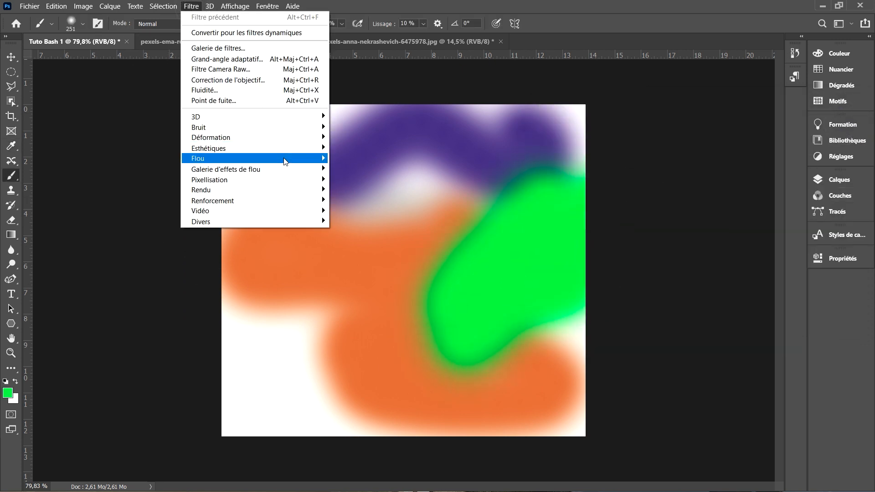
{"action": "mouse_move", "coordinate": [283, 158]}
{"action": "left_click", "coordinate": [365, 212]}
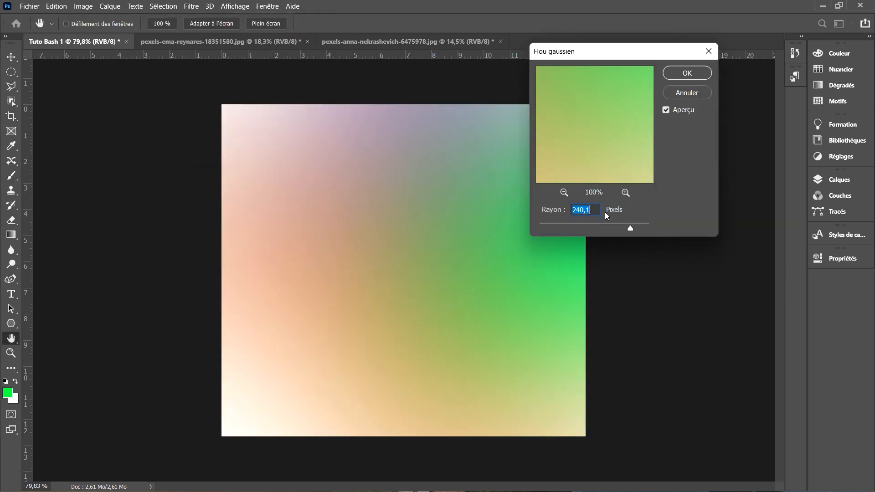
{"action": "left_click", "coordinate": [617, 228]}
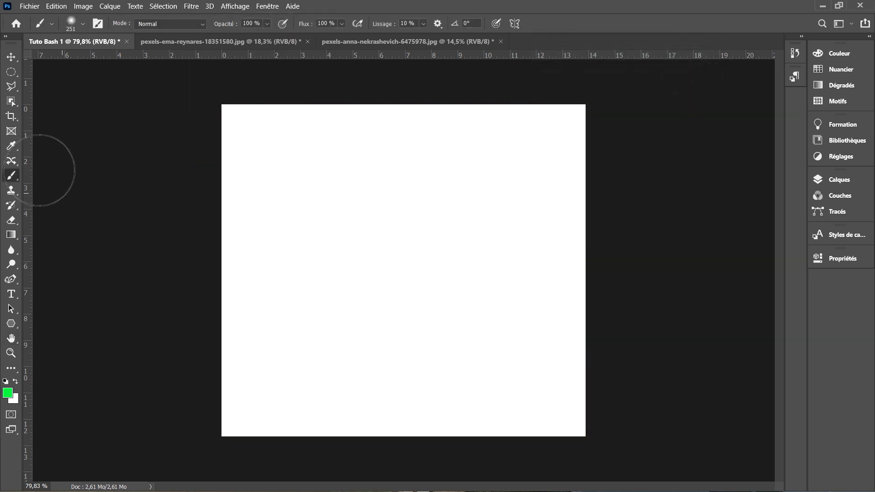
- Test a splatter brush from the Formes avec effets spéciaux presets with a stroke across the canvas, and undo the stroke
{"action": "left_click", "coordinate": [82, 26]}
{"action": "scroll", "coordinate": [114, 184], "scroll_direction": "down", "scroll_amount": 5}
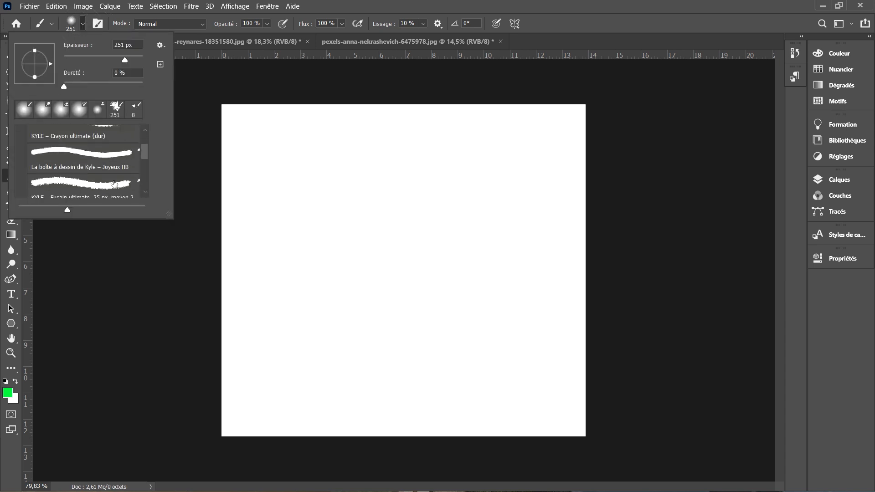
{"action": "scroll", "coordinate": [114, 184], "scroll_direction": "down", "scroll_amount": 2}
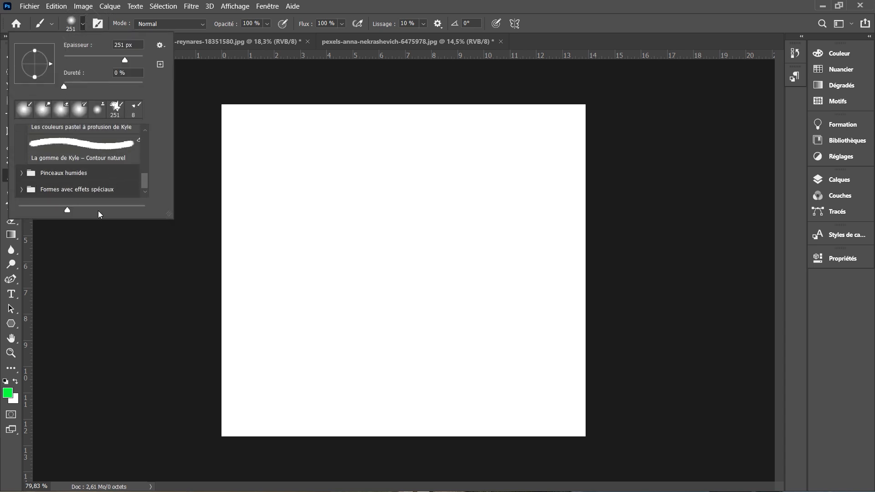
{"action": "left_click_drag", "start_coordinate": [167, 213], "coordinate": [167, 283]}
{"action": "left_click", "coordinate": [21, 256]}
{"action": "scroll", "coordinate": [113, 231], "scroll_direction": "down", "scroll_amount": 1}
{"action": "scroll", "coordinate": [114, 231], "scroll_direction": "down", "scroll_amount": 2}
{"action": "left_click", "coordinate": [65, 226]}
{"action": "left_click_drag", "start_coordinate": [310, 208], "coordinate": [455, 202]}
{"action": "key", "text": "ctrl+z"}
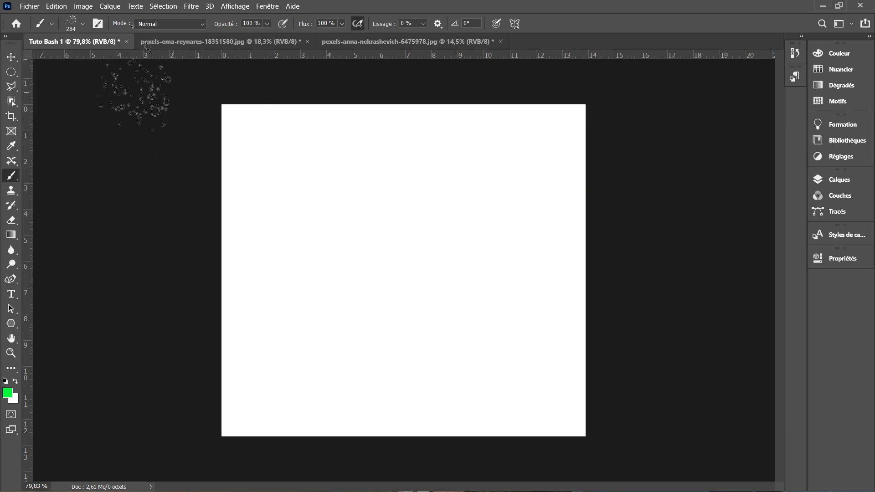
- Test another special-effects brush preset with a stroke on the left half of the canvas, and undo the stroke
{"action": "left_click", "coordinate": [82, 25]}
{"action": "scroll", "coordinate": [148, 231], "scroll_direction": "down", "scroll_amount": 2}
{"action": "left_click", "coordinate": [101, 237]}
{"action": "mouse_move", "coordinate": [295, 217]}
{"action": "left_mouse_down"}
{"action": "mouse_move", "coordinate": [426, 248]}
{"action": "mouse_move", "coordinate": [286, 307]}
{"action": "left_mouse_up"}
{"action": "key", "text": "ctrl+z"}
- Set up the Clone Stamp tool with a 164 px brush on the skiers photo
{"action": "left_click", "coordinate": [11, 160]}
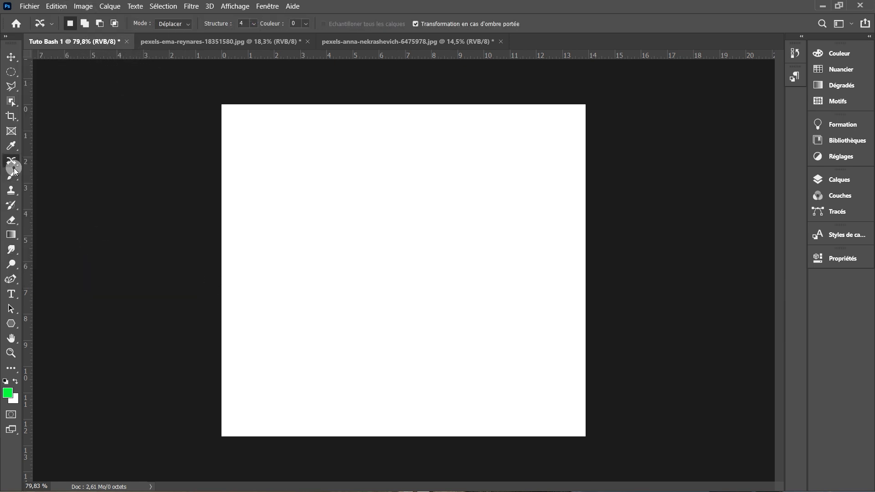
{"action": "left_click", "coordinate": [12, 190]}
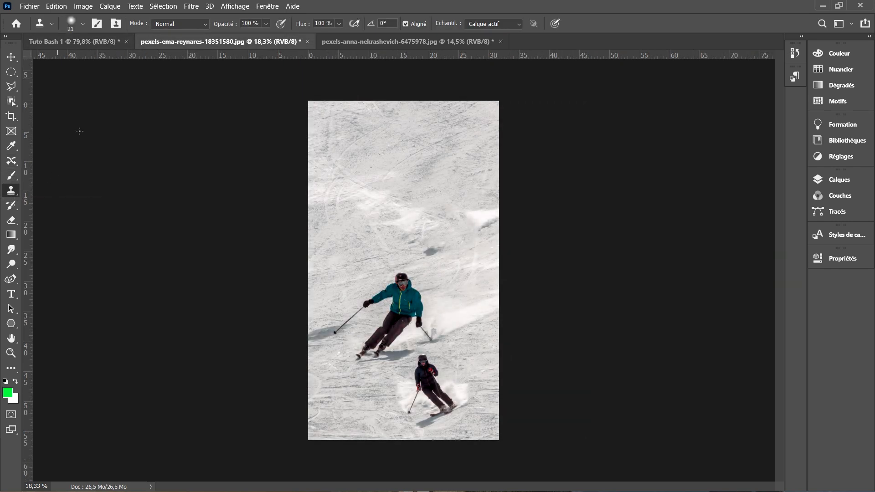
{"action": "left_click", "coordinate": [83, 24]}
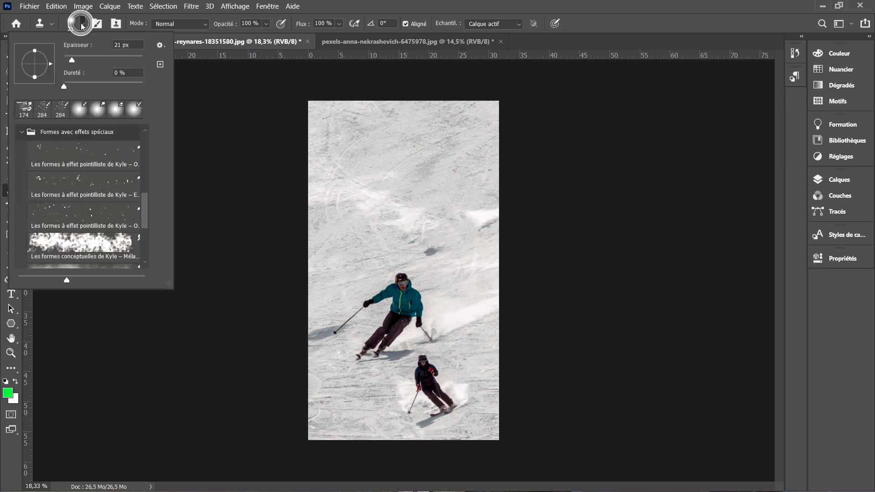
{"action": "left_click", "coordinate": [117, 59]}
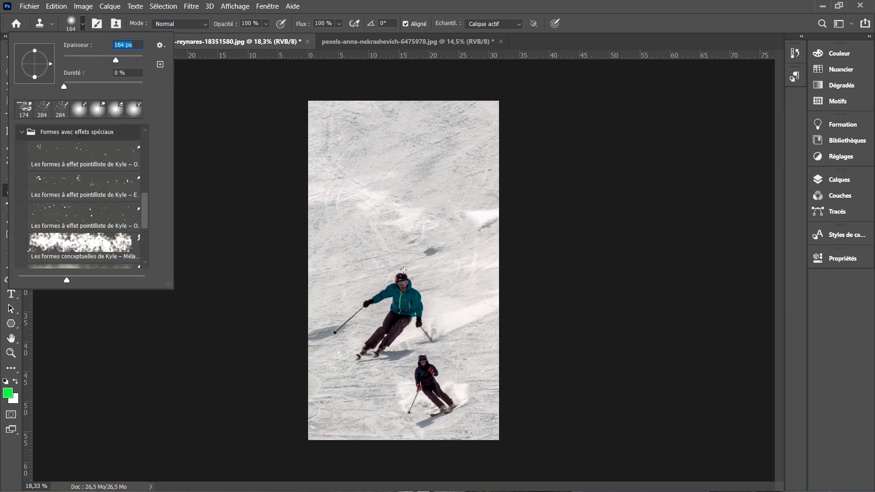
{"action": "key", "text": "Caps_Lock"}
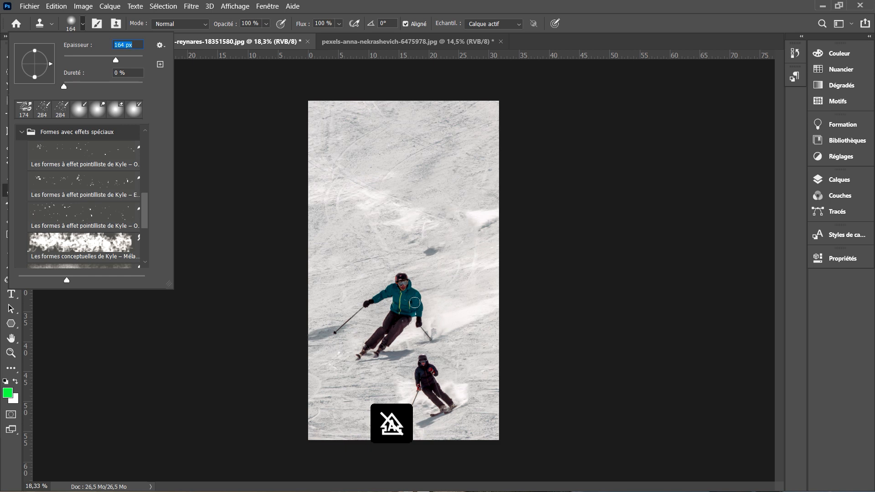
- Sample the teal-jacketed skier and clone copies of him onto the snow in the photo's upper-left and upper-right areas
{"action": "left_click", "coordinate": [404, 297], "text": "alt"}
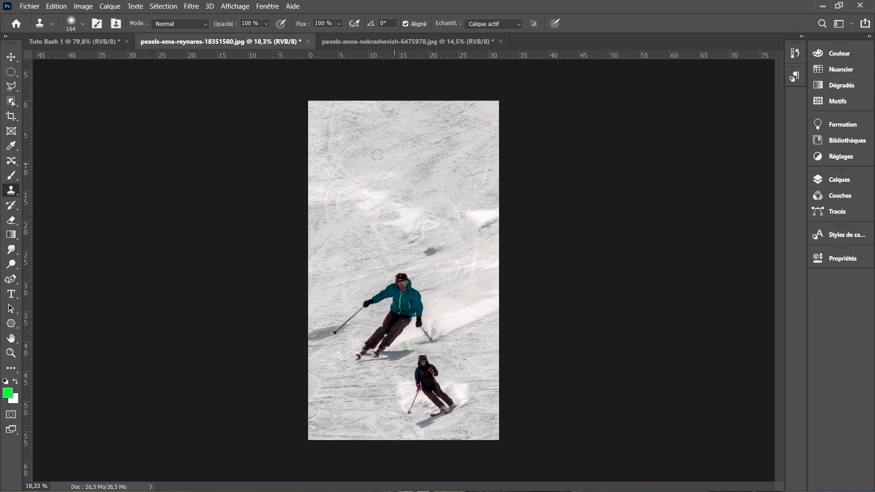
{"action": "mouse_move", "coordinate": [345, 156]}
{"action": "left_mouse_down"}
{"action": "mouse_move", "coordinate": [352, 130]}
{"action": "mouse_move", "coordinate": [354, 139]}
{"action": "mouse_move", "coordinate": [330, 141]}
{"action": "mouse_move", "coordinate": [350, 129]}
{"action": "mouse_move", "coordinate": [345, 153]}
{"action": "mouse_move", "coordinate": [331, 163]}
{"action": "mouse_move", "coordinate": [317, 158]}
{"action": "mouse_move", "coordinate": [332, 147]}
{"action": "mouse_move", "coordinate": [345, 172]}
{"action": "mouse_move", "coordinate": [355, 166]}
{"action": "mouse_move", "coordinate": [347, 186]}
{"action": "mouse_move", "coordinate": [314, 187]}
{"action": "mouse_move", "coordinate": [360, 176]}
{"action": "mouse_move", "coordinate": [322, 208]}
{"action": "mouse_move", "coordinate": [327, 199]}
{"action": "mouse_move", "coordinate": [314, 192]}
{"action": "mouse_move", "coordinate": [363, 191]}
{"action": "mouse_move", "coordinate": [355, 190]}
{"action": "mouse_move", "coordinate": [485, 160]}
{"action": "left_mouse_up"}
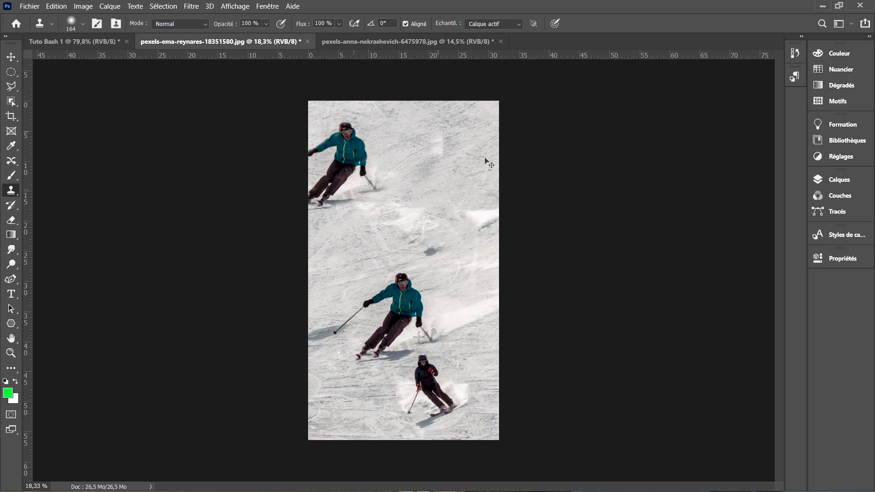
{"action": "left_click", "coordinate": [412, 295], "text": "alt"}
{"action": "mouse_move", "coordinate": [479, 118]}
{"action": "left_mouse_down"}
{"action": "mouse_move", "coordinate": [456, 146]}
{"action": "mouse_move", "coordinate": [436, 133]}
{"action": "mouse_move", "coordinate": [427, 147]}
{"action": "mouse_move", "coordinate": [422, 138]}
{"action": "mouse_move", "coordinate": [450, 128]}
{"action": "mouse_move", "coordinate": [445, 141]}
{"action": "mouse_move", "coordinate": [481, 124]}
{"action": "mouse_move", "coordinate": [479, 132]}
{"action": "mouse_move", "coordinate": [485, 108]}
{"action": "mouse_move", "coordinate": [477, 142]}
{"action": "mouse_move", "coordinate": [445, 148]}
{"action": "mouse_move", "coordinate": [439, 159]}
{"action": "mouse_move", "coordinate": [453, 166]}
{"action": "mouse_move", "coordinate": [423, 188]}
{"action": "left_mouse_up"}
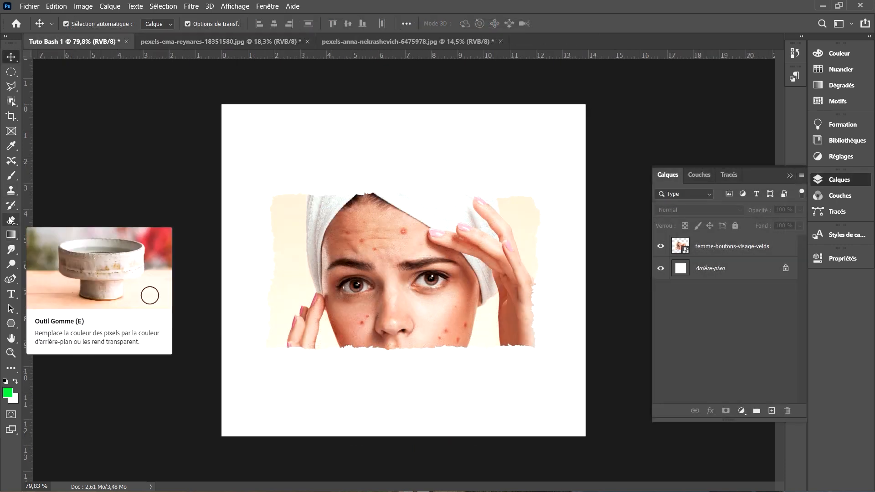
- Activate the femme-boutons-visage-velds layer for the Eraser tool and rasterize its smart object
{"action": "left_click", "coordinate": [11, 220]}
{"action": "left_click", "coordinate": [283, 221]}
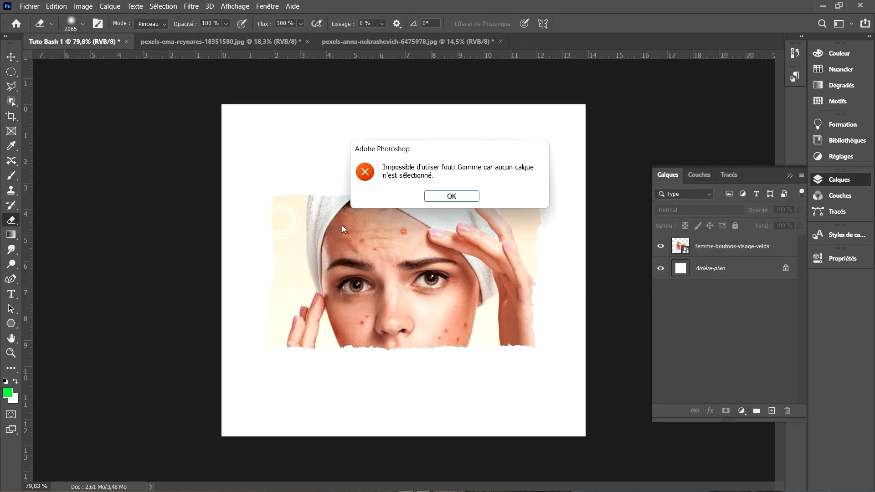
{"action": "left_click", "coordinate": [454, 198]}
{"action": "left_click", "coordinate": [734, 249]}
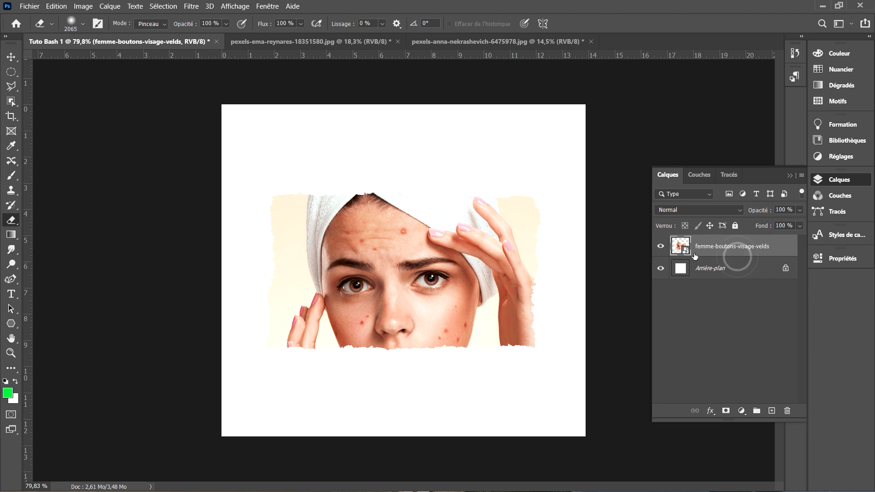
{"action": "left_click", "coordinate": [545, 205]}
{"action": "left_click", "coordinate": [451, 203]}
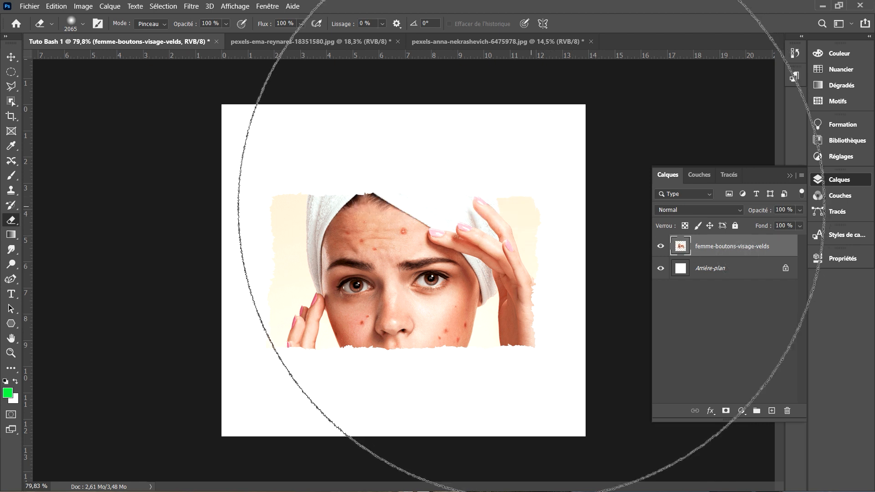
- Set the eraser size to 87 px and erase background areas along the upper edges of the towel-wrapped woman's photo
{"action": "left_click", "coordinate": [86, 28]}
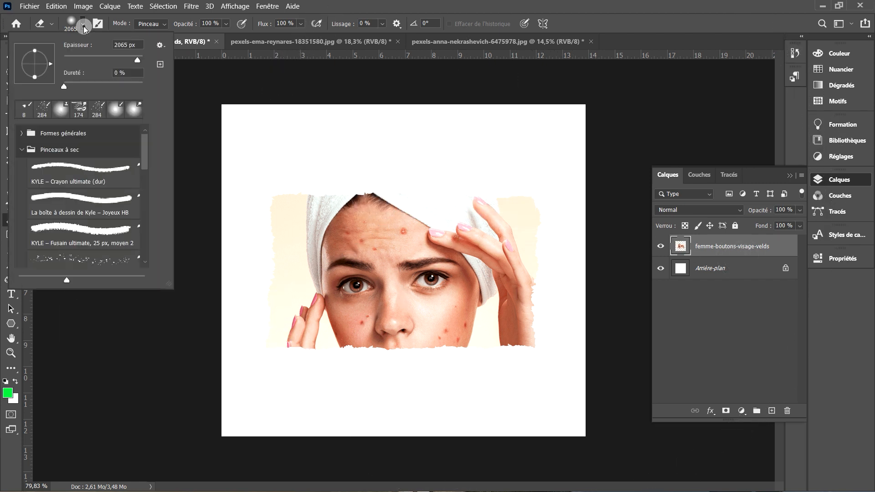
{"action": "left_click_drag", "start_coordinate": [112, 56], "coordinate": [97, 57]}
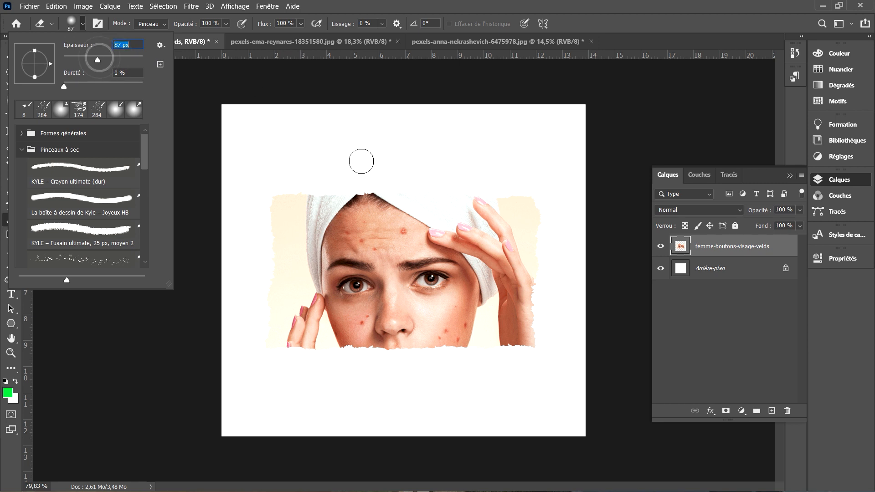
{"action": "left_click", "coordinate": [267, 215]}
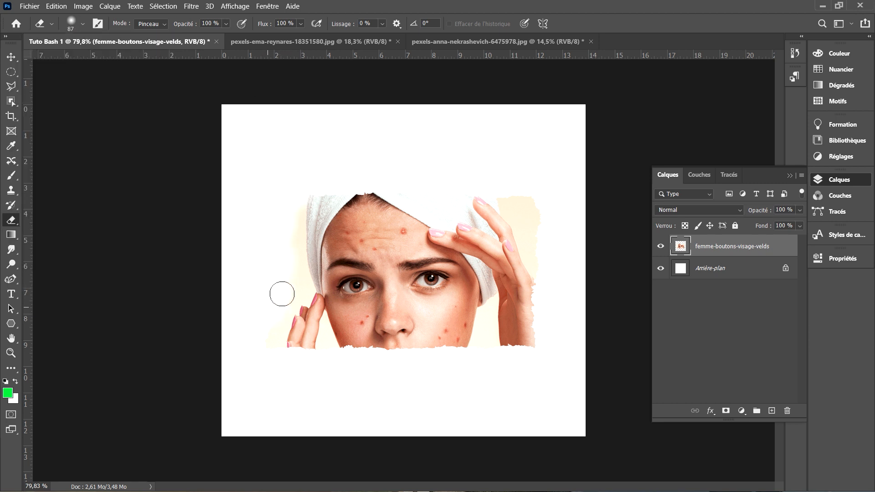
{"action": "left_click_drag", "start_coordinate": [525, 192], "coordinate": [536, 180]}
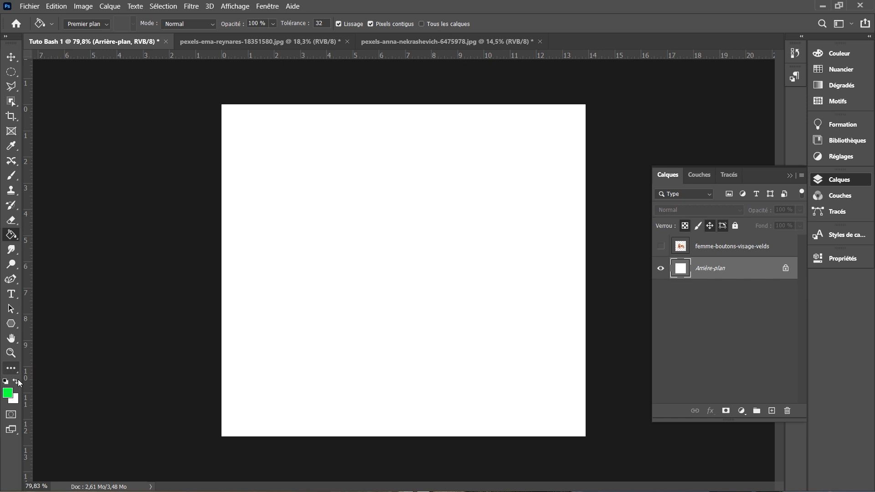
- Set the foreground color to purple #8742ee and fill the background layer with the Paint Bucket
{"action": "left_click", "coordinate": [7, 393]}
{"action": "left_click", "coordinate": [562, 148]}
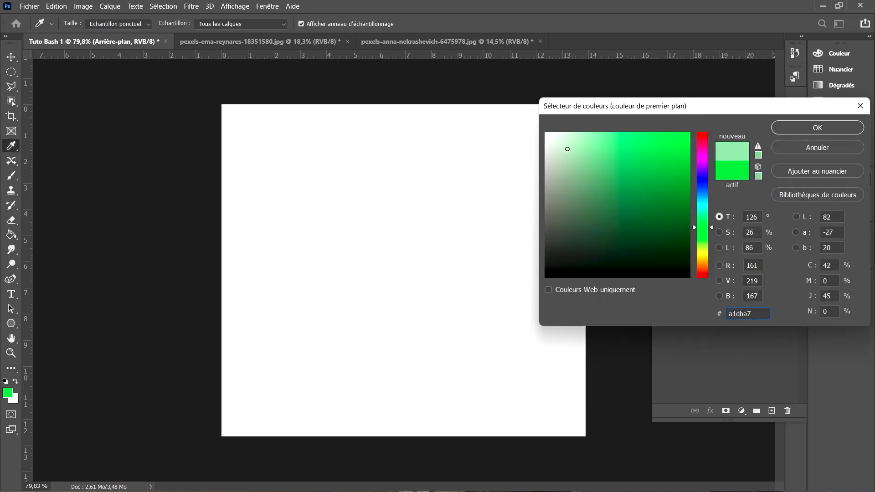
{"action": "mouse_move", "coordinate": [708, 182]}
{"action": "left_mouse_down"}
{"action": "mouse_move", "coordinate": [704, 155]}
{"action": "mouse_move", "coordinate": [704, 172]}
{"action": "left_mouse_up"}
{"action": "left_click", "coordinate": [650, 142]}
{"action": "left_click", "coordinate": [816, 128]}
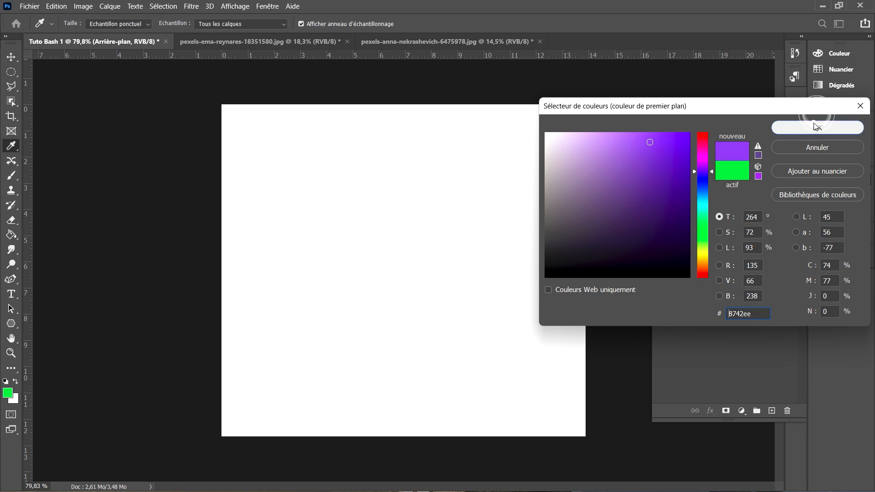
{"action": "key", "text": "g"}
{"action": "left_click", "coordinate": [372, 268]}
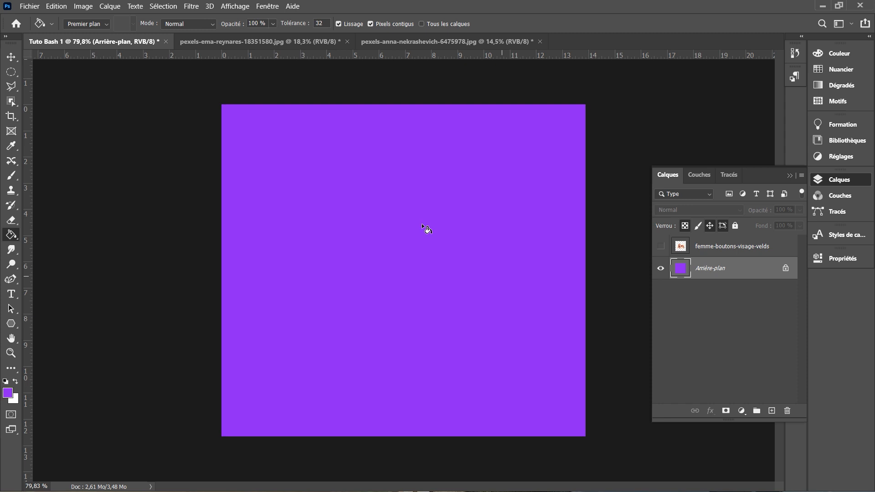
- Set the foreground color to golden yellow and fill the background layer with the Paint Bucket
{"action": "left_click", "coordinate": [7, 393]}
{"action": "left_click_drag", "start_coordinate": [704, 171], "coordinate": [704, 256]}
{"action": "left_click", "coordinate": [651, 207]}
{"action": "left_click_drag", "start_coordinate": [669, 166], "coordinate": [685, 211]}
{"action": "left_click", "coordinate": [702, 261]}
{"action": "left_click_drag", "start_coordinate": [680, 162], "coordinate": [674, 138]}
{"action": "left_click", "coordinate": [834, 130]}
{"action": "key", "text": "g"}
{"action": "left_click", "coordinate": [381, 251]}
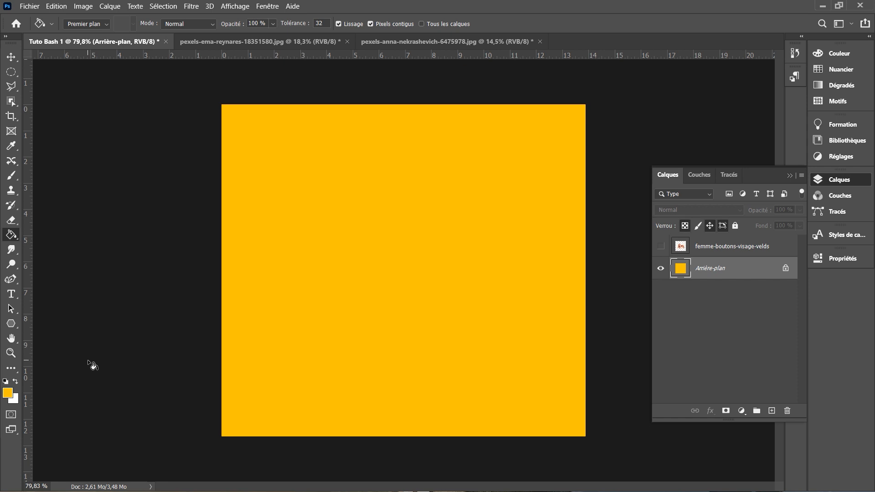
- Open the pexels-anna-nekrashevich portrait and lighten the woman's cheek, jaw and neck using the Dodge tool at 425 px
{"action": "left_click", "coordinate": [11, 249]}
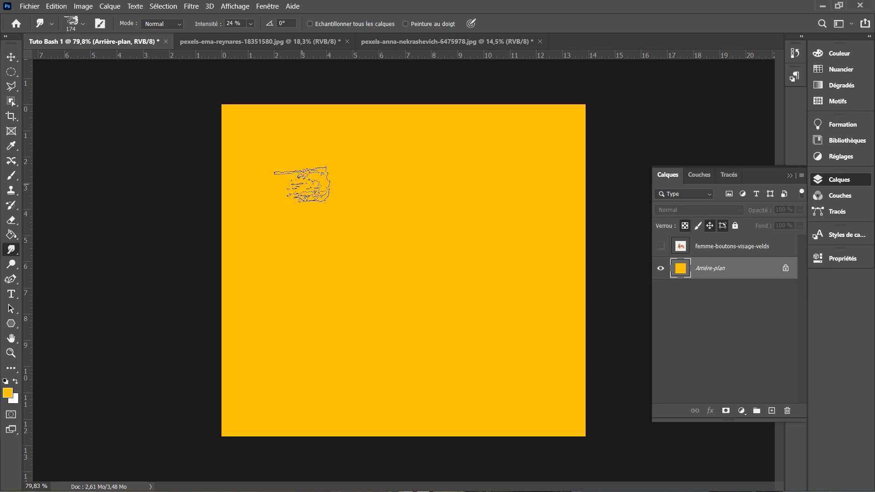
{"action": "left_click", "coordinate": [11, 264]}
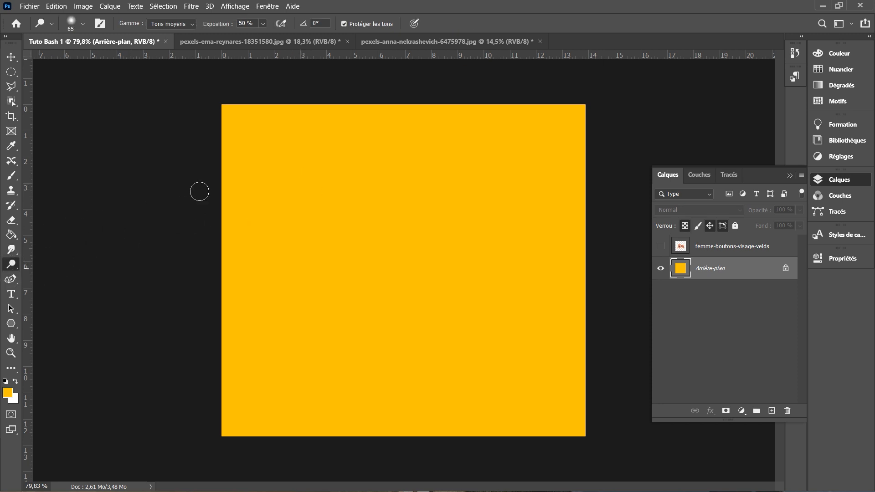
{"action": "left_click", "coordinate": [238, 41]}
{"action": "left_click", "coordinate": [402, 42]}
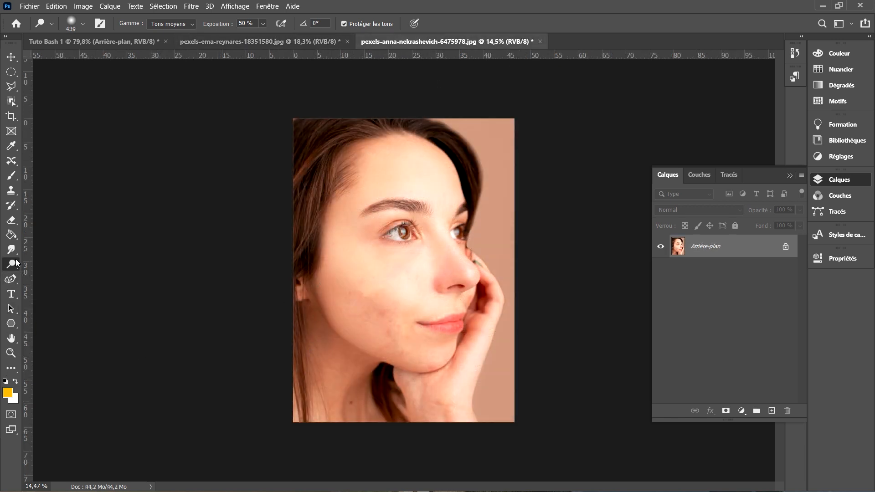
{"action": "left_click", "coordinate": [83, 24]}
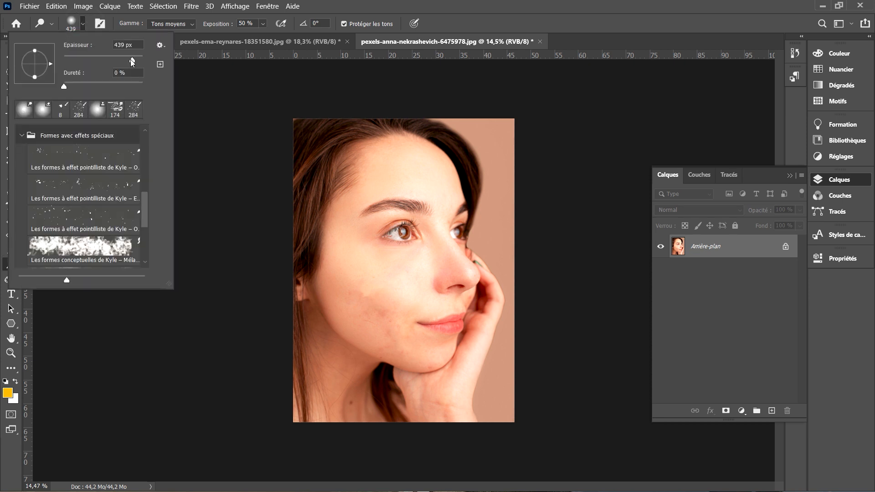
{"action": "left_click_drag", "start_coordinate": [131, 62], "coordinate": [133, 63]}
{"action": "mouse_move", "coordinate": [319, 289]}
{"action": "left_mouse_down"}
{"action": "mouse_move", "coordinate": [324, 343]}
{"action": "mouse_move", "coordinate": [350, 371]}
{"action": "left_mouse_up"}
{"action": "mouse_move", "coordinate": [314, 325]}
{"action": "left_mouse_down"}
{"action": "mouse_move", "coordinate": [334, 375]}
{"action": "mouse_move", "coordinate": [355, 393]}
{"action": "mouse_move", "coordinate": [334, 375]}
{"action": "mouse_move", "coordinate": [304, 422]}
{"action": "left_mouse_up"}
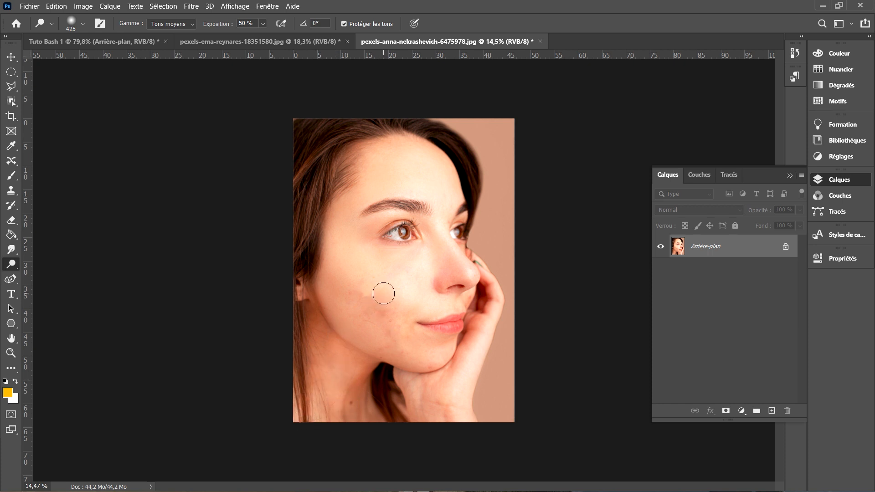
- Draw an open S-shaped curve about 980 px wide across the middle of the Tuto Bash 1 canvas with the Curvature Pen
{"action": "left_click", "coordinate": [122, 40]}
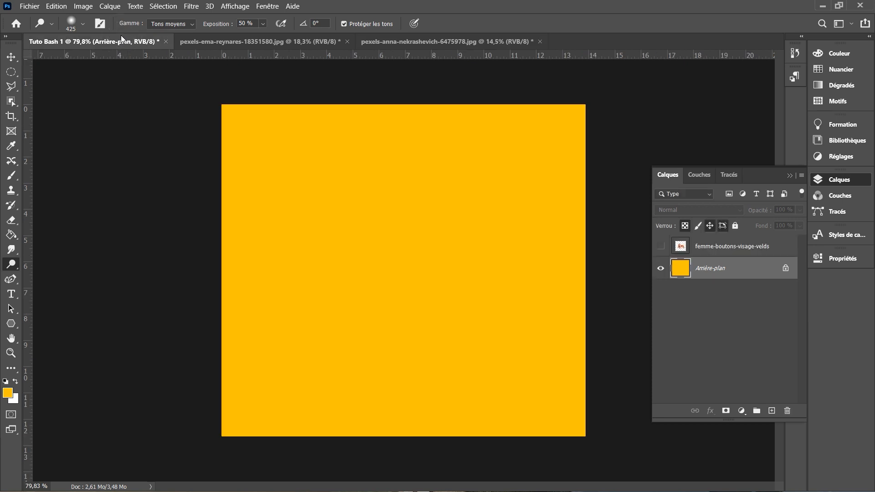
{"action": "left_click", "coordinate": [11, 278]}
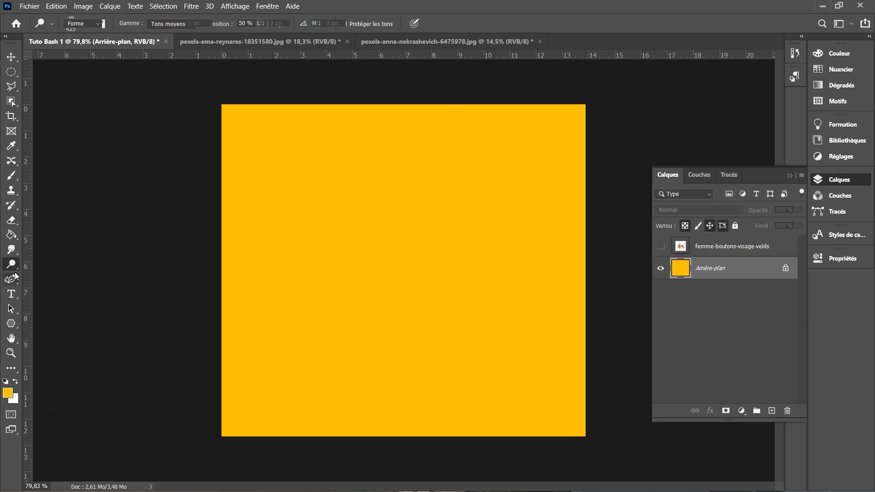
{"action": "left_click", "coordinate": [242, 246]}
{"action": "left_click", "coordinate": [496, 240]}
{"action": "left_click_drag", "start_coordinate": [360, 245], "coordinate": [352, 196]}
{"action": "left_click_drag", "start_coordinate": [577, 220], "coordinate": [561, 236]}
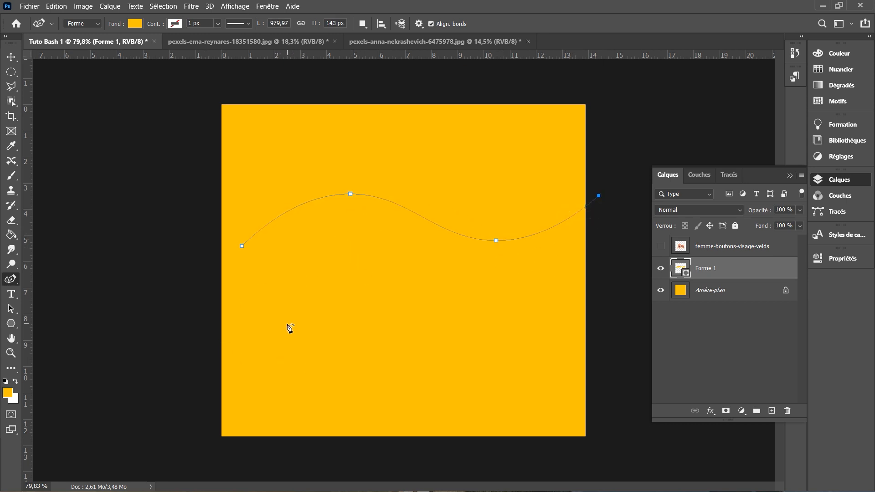
{"action": "key", "text": "Escape"}
- Draw a second wavy path across the canvas's lower part, bending up at left and descending past the lower-right corner
{"action": "left_click", "coordinate": [214, 412]}
{"action": "left_click", "coordinate": [604, 371]}
{"action": "left_click_drag", "start_coordinate": [344, 401], "coordinate": [335, 357]}
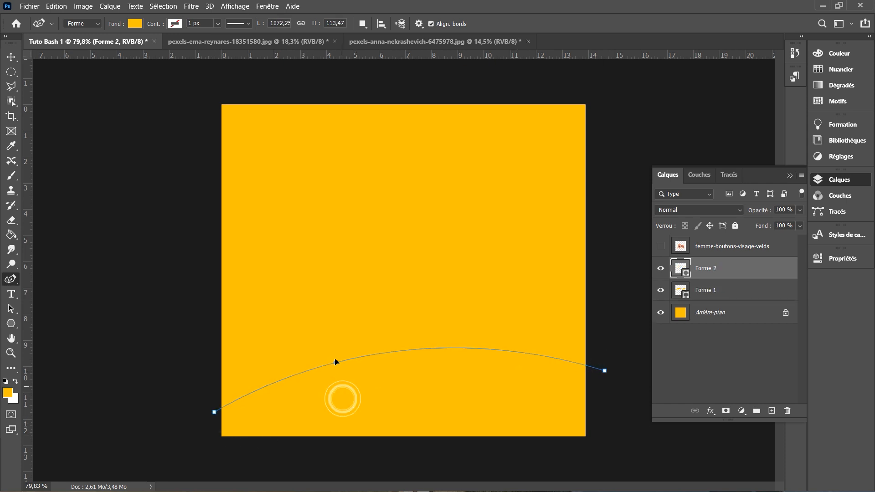
{"action": "left_click_drag", "start_coordinate": [483, 347], "coordinate": [472, 407]}
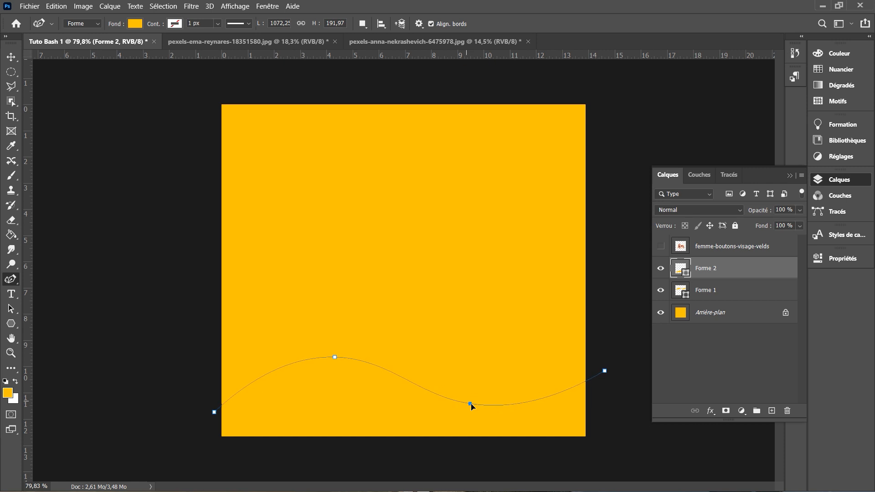
{"action": "left_click_drag", "start_coordinate": [605, 371], "coordinate": [617, 430]}
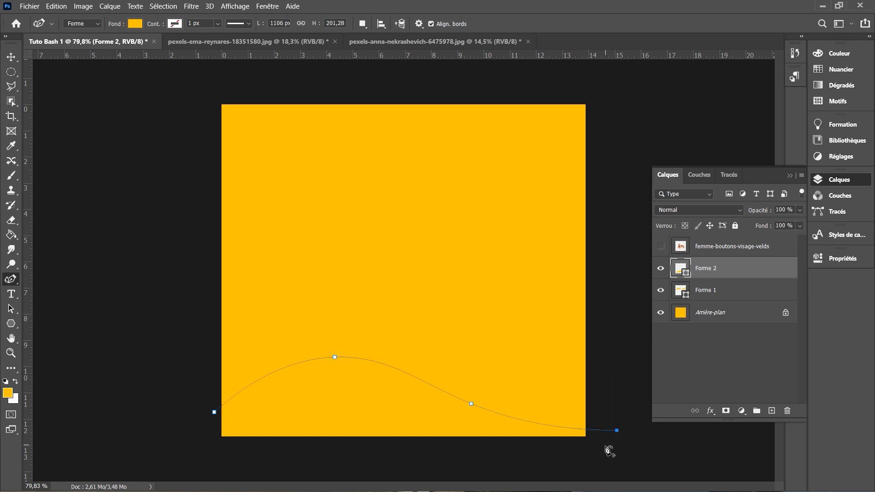
- Close the lower wave below the canvas edge and fill the shape with the recently used light peach color
{"action": "left_click", "coordinate": [617, 434]}
{"action": "left_click", "coordinate": [208, 442]}
{"action": "left_click", "coordinate": [214, 412]}
{"action": "left_click", "coordinate": [135, 23]}
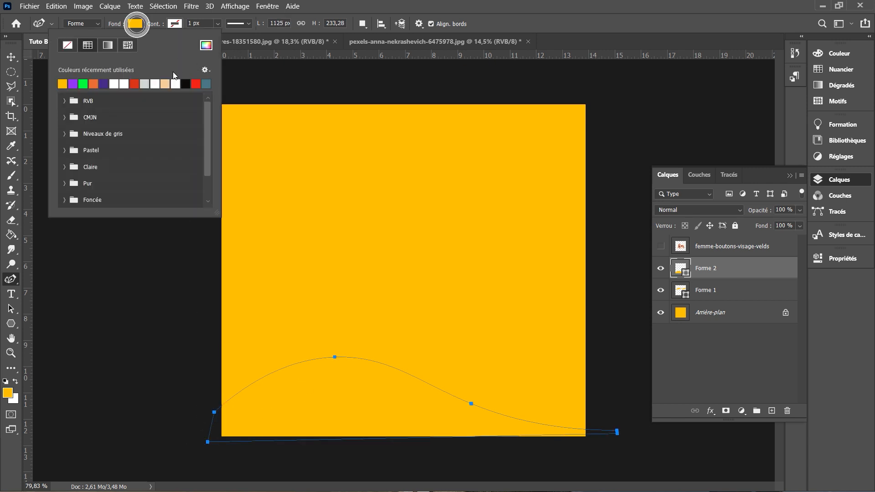
{"action": "left_click", "coordinate": [176, 76]}
{"action": "key", "text": "v"}
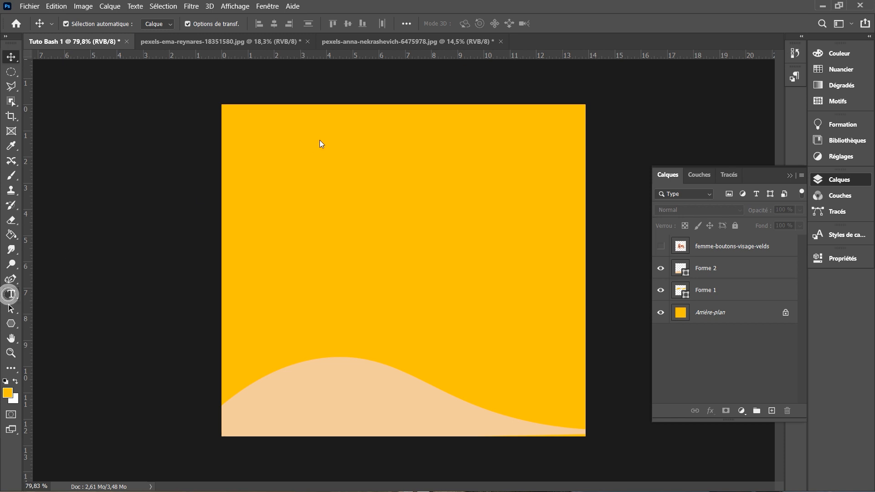
- Add the text "salut" in Gotham Black, enlarge it, and center it in the upper part of the canvas
{"action": "key", "text": "t"}
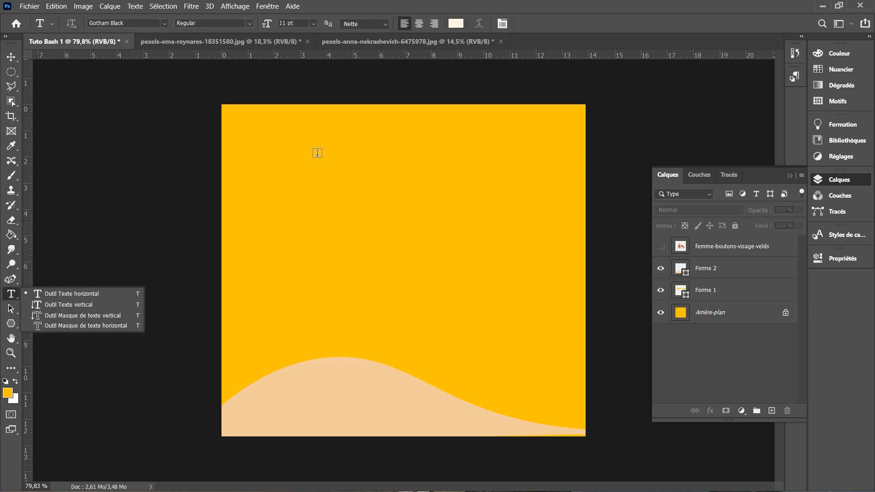
{"action": "left_click", "coordinate": [317, 151]}
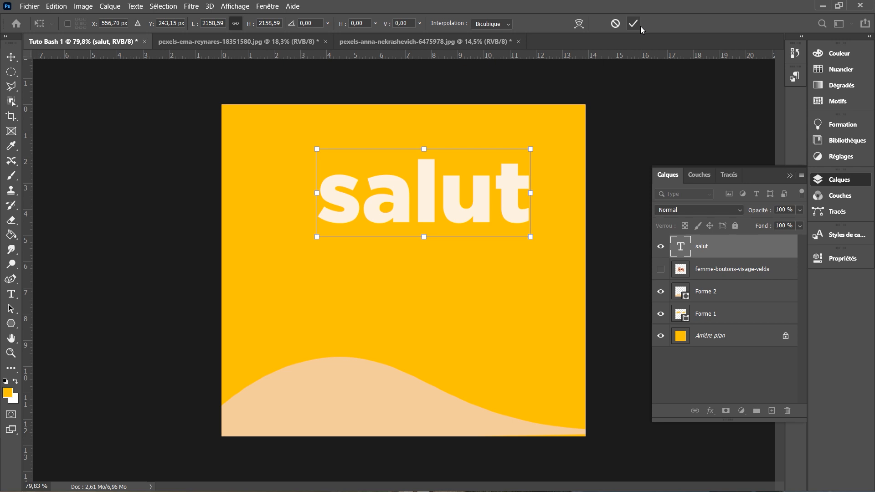
{"action": "left_click", "coordinate": [634, 24]}
{"action": "left_click_drag", "start_coordinate": [424, 197], "coordinate": [391, 196]}
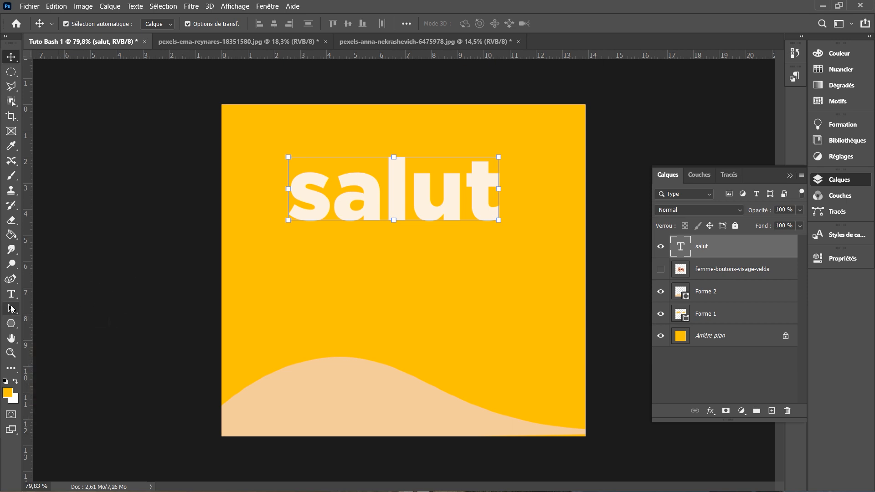
{"action": "left_click", "coordinate": [11, 308]}
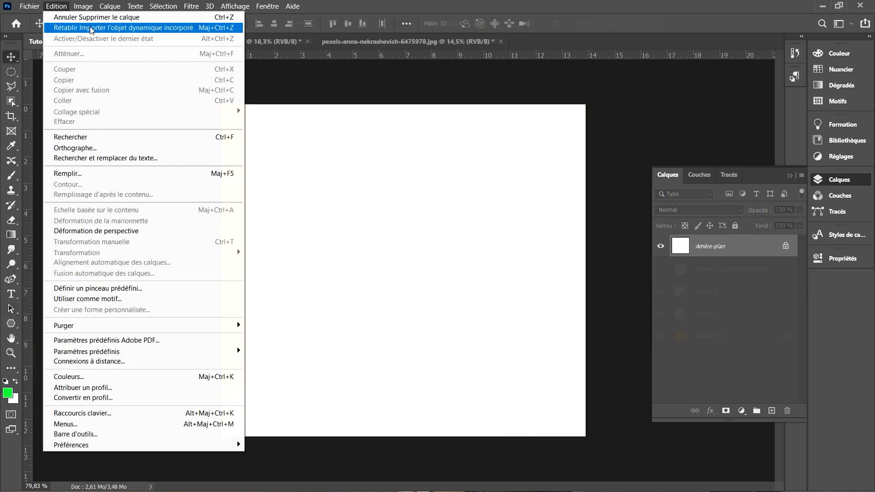
- Redo the embedded smart object import and make the woman's photo layer active for erasing
{"action": "left_click", "coordinate": [89, 26]}
{"action": "left_click", "coordinate": [371, 121]}
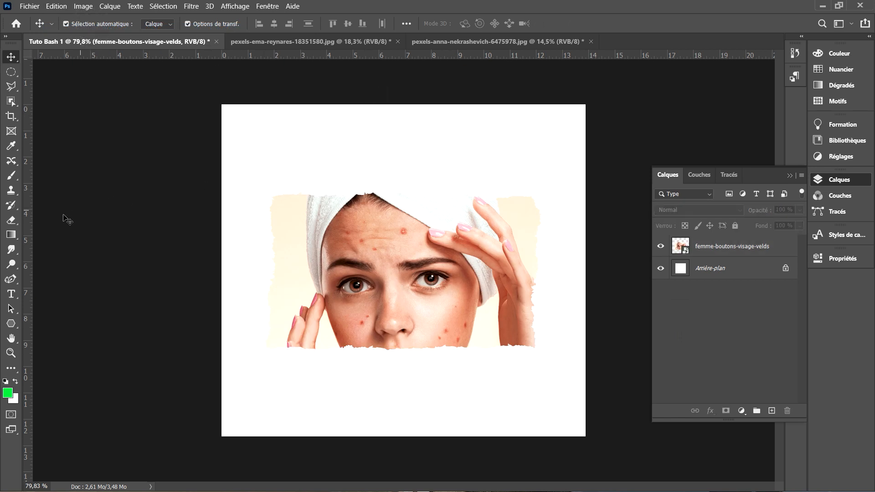
{"action": "left_click", "coordinate": [11, 220]}
{"action": "left_click", "coordinate": [281, 222]}
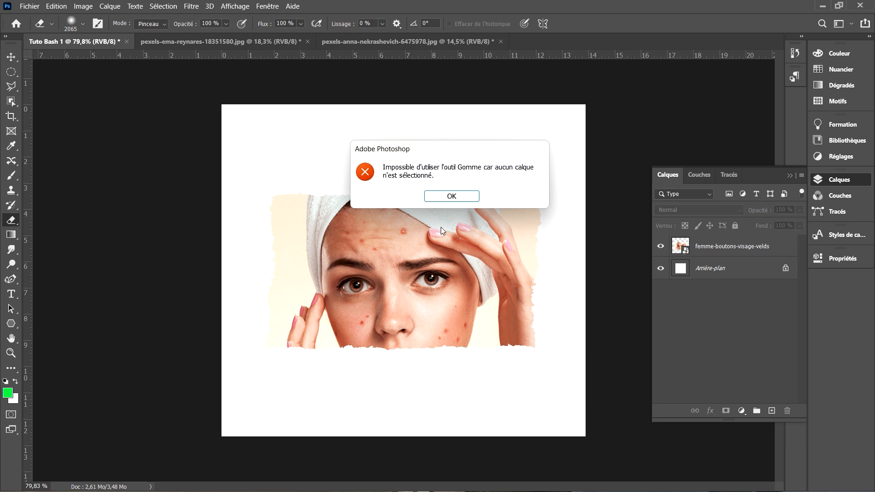
{"action": "left_click", "coordinate": [461, 197]}
{"action": "left_click", "coordinate": [735, 250]}
{"action": "left_click", "coordinate": [530, 210]}
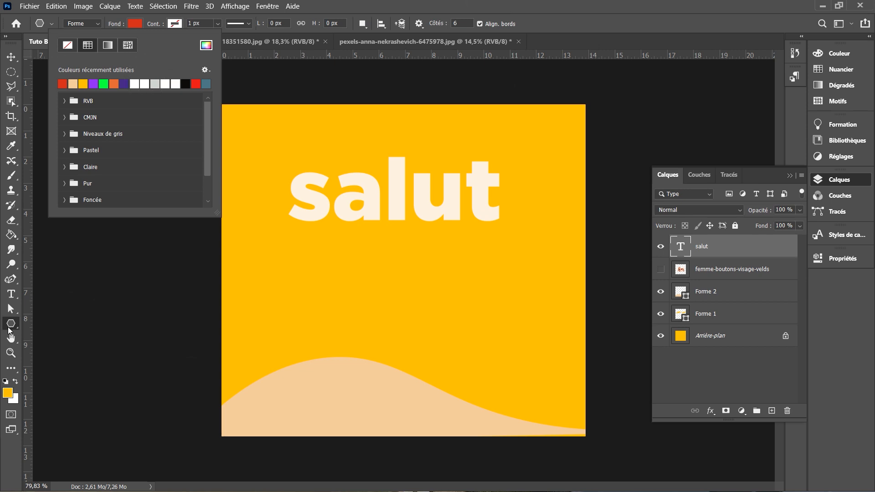
- Draw a red hexagon about 251 px wide and 290 px high, overlapping the start of the "salut" text
{"action": "left_click", "coordinate": [9, 329]}
{"action": "left_click_drag", "start_coordinate": [320, 255], "coordinate": [332, 309]}
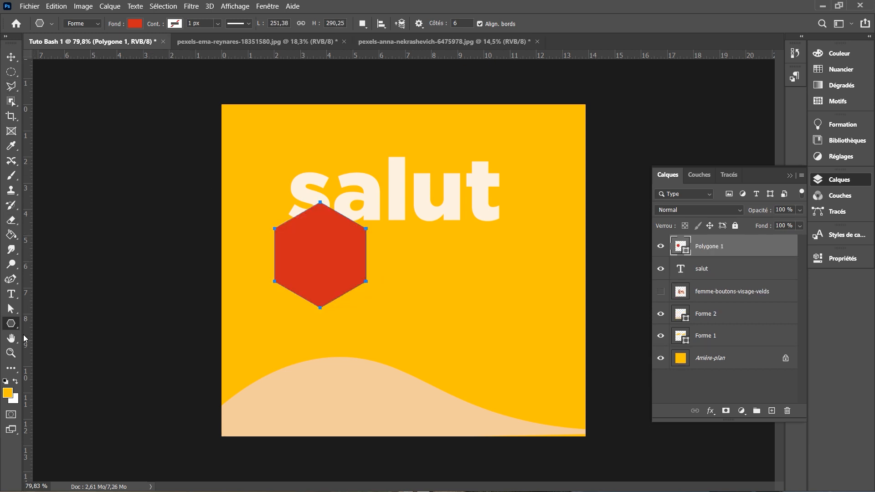
- Draw a red rectangle about 264 by 154 px beside the hexagon and a 180 px square below it
{"action": "right_click", "coordinate": [11, 324]}
{"action": "left_click", "coordinate": [69, 322]}
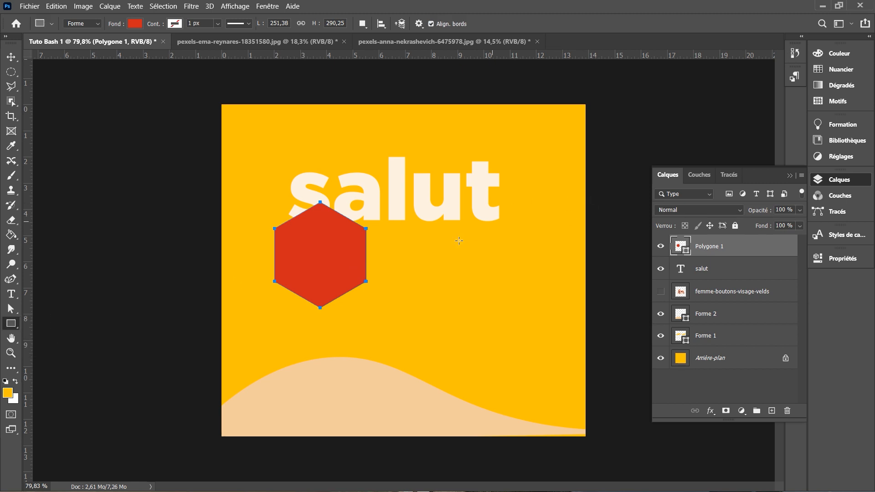
{"action": "left_click_drag", "start_coordinate": [409, 238], "coordinate": [500, 286]}
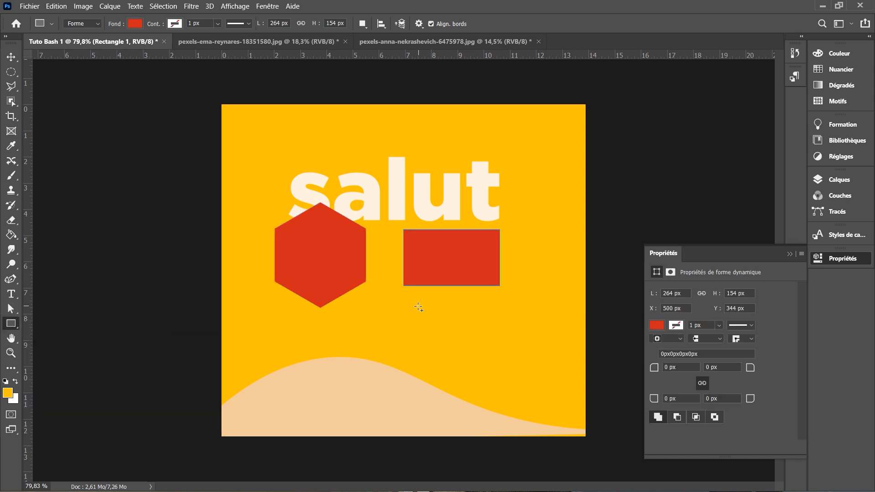
{"action": "left_click_drag", "start_coordinate": [413, 305], "coordinate": [504, 372]}
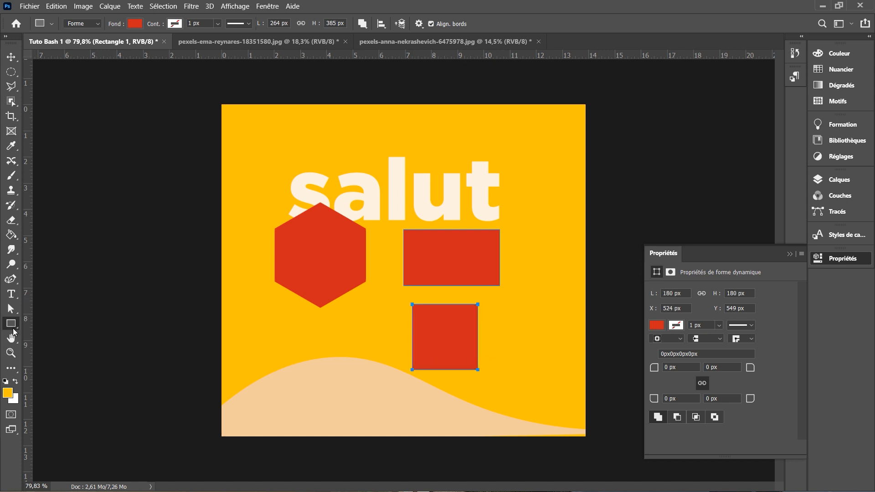
- Draw a red circle about 275 px in diameter over the final letter of the "salut" text
{"action": "right_click", "coordinate": [11, 325]}
{"action": "left_click", "coordinate": [60, 345]}
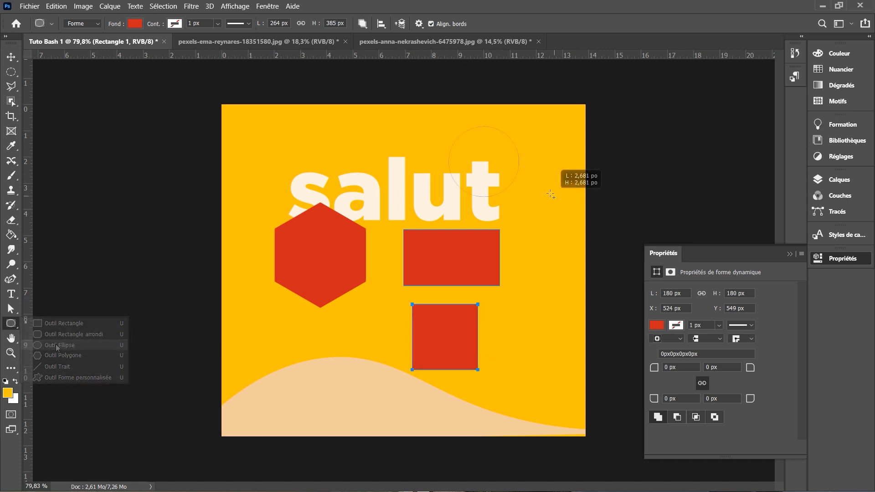
{"action": "left_click_drag", "start_coordinate": [449, 126], "coordinate": [614, 228]}
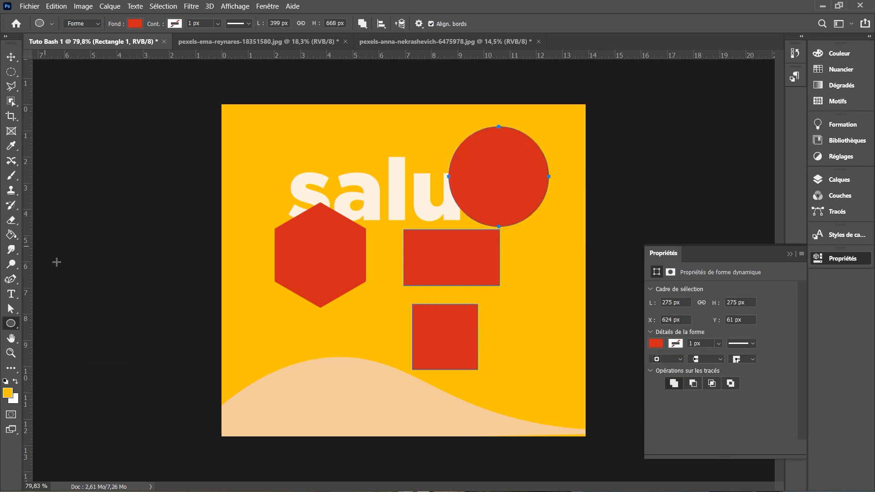
- Pan around the enlarged canvas with the Hand tool to examine the red shapes, the text and the wave
{"action": "left_click", "coordinate": [10, 339]}
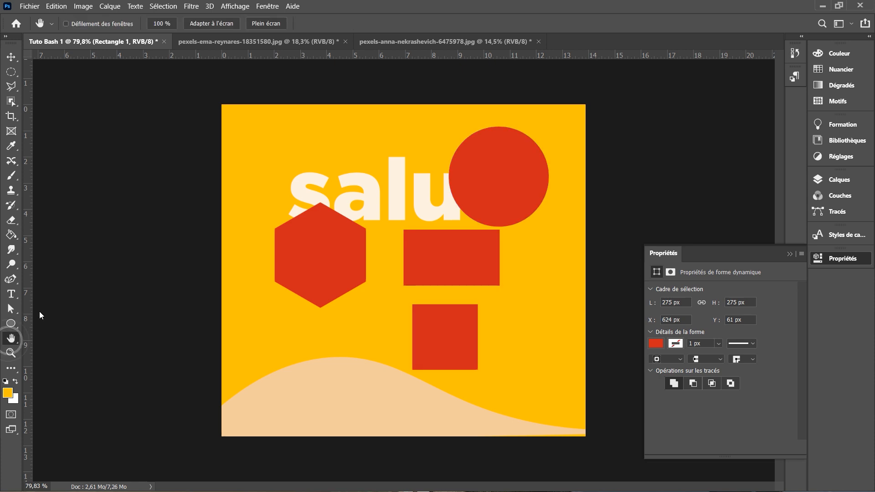
{"action": "scroll", "coordinate": [364, 235], "scroll_direction": "up", "scroll_amount": 3}
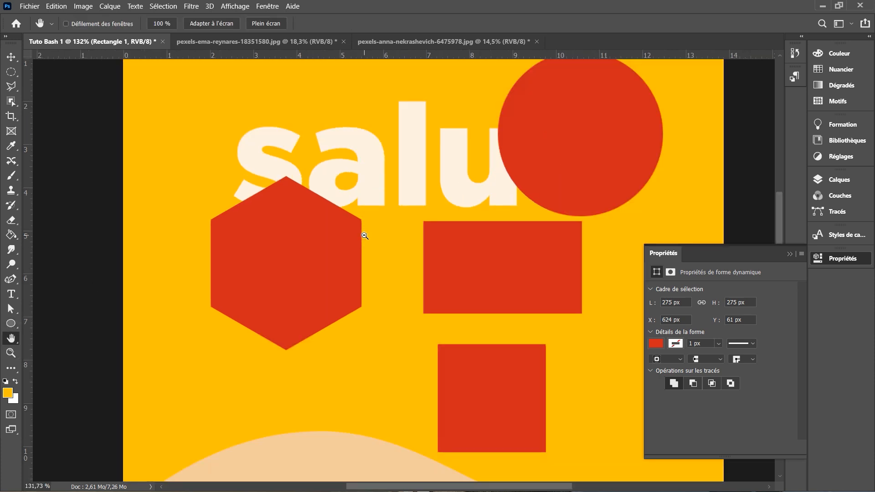
{"action": "left_click_drag", "start_coordinate": [383, 283], "coordinate": [287, 207]}
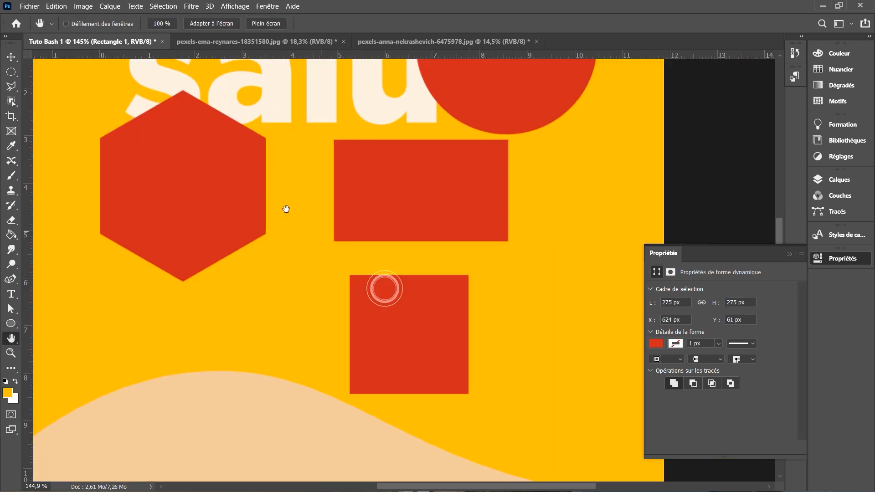
{"action": "left_click_drag", "start_coordinate": [246, 187], "coordinate": [308, 308]}
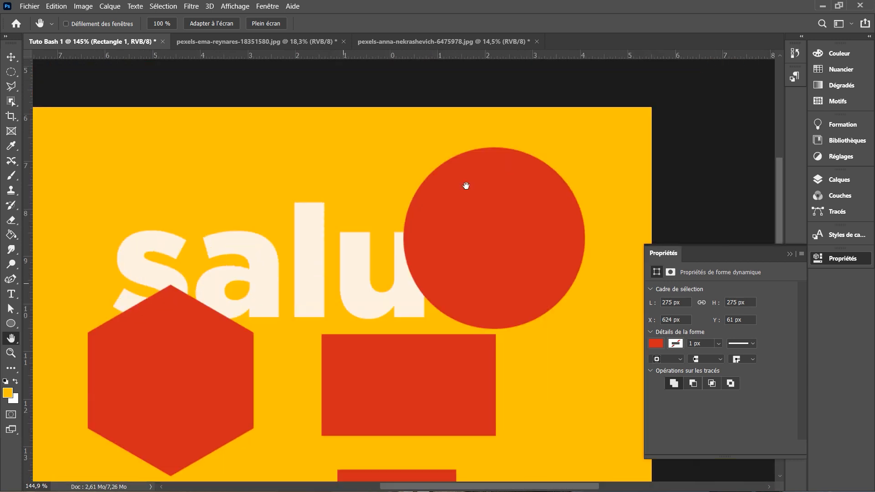
{"action": "left_click_drag", "start_coordinate": [254, 278], "coordinate": [420, 156]}
{"action": "left_click_drag", "start_coordinate": [283, 294], "coordinate": [285, 286]}
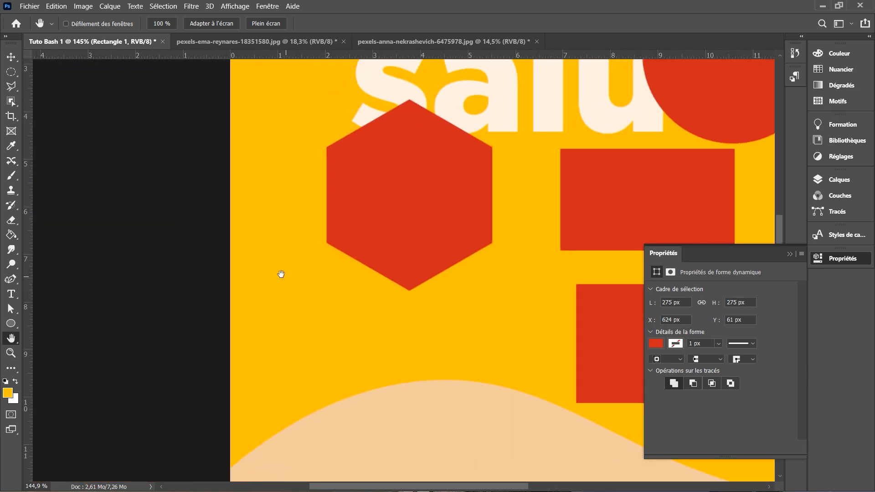
{"action": "scroll", "coordinate": [279, 266], "scroll_direction": "down", "scroll_amount": 2}
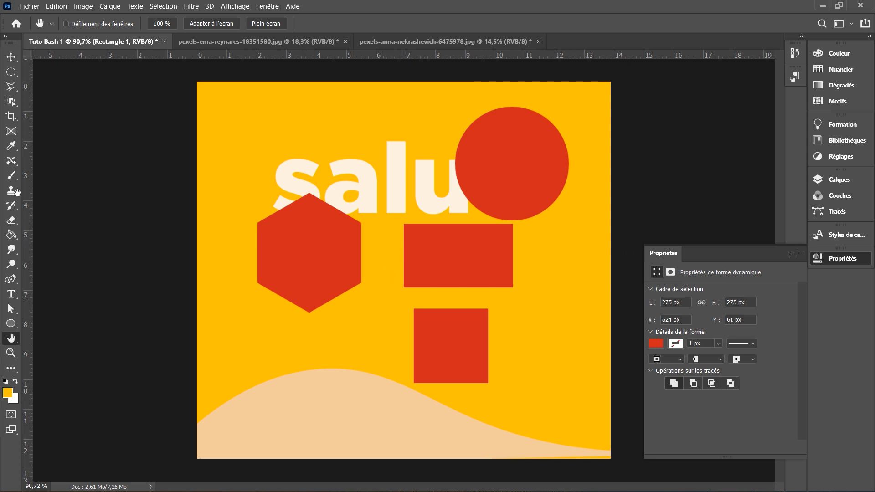
{"action": "scroll", "coordinate": [453, 260], "scroll_direction": "up", "scroll_amount": 2}
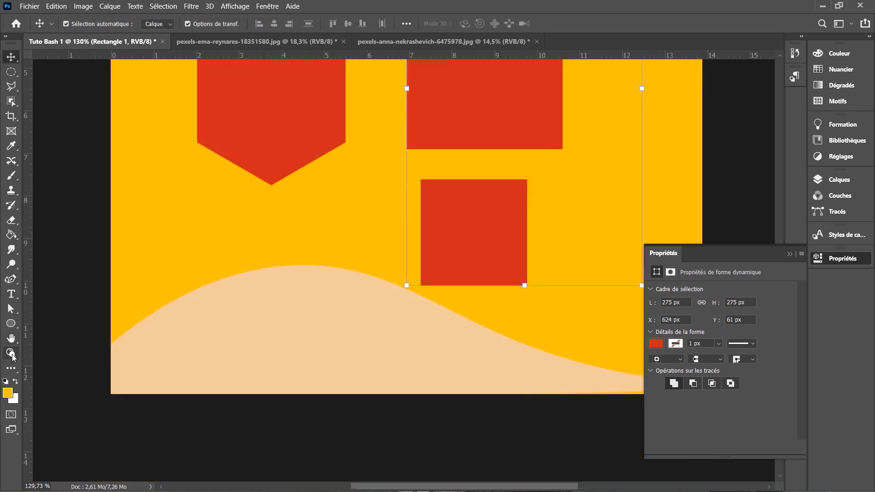
- Magnify the area around the red square's upper edge to 500% with the Zoom tool
{"action": "left_click", "coordinate": [11, 353]}
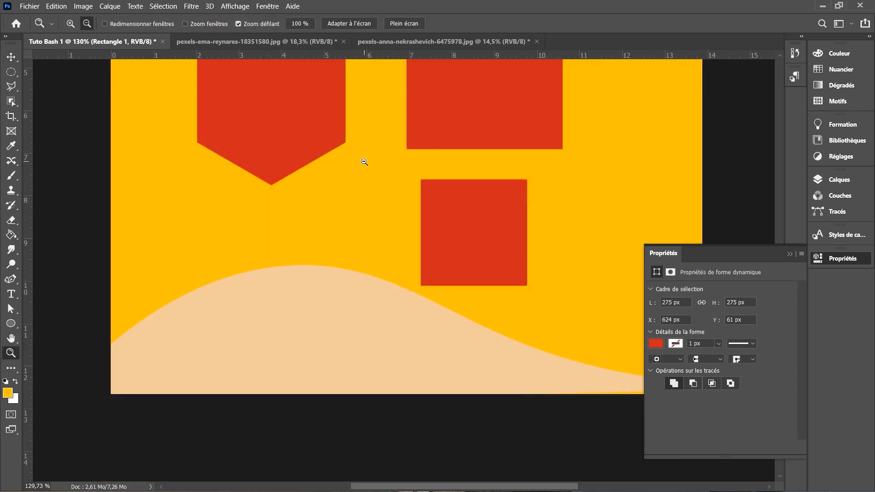
{"action": "left_click", "coordinate": [71, 24]}
{"action": "left_click", "coordinate": [440, 176]}
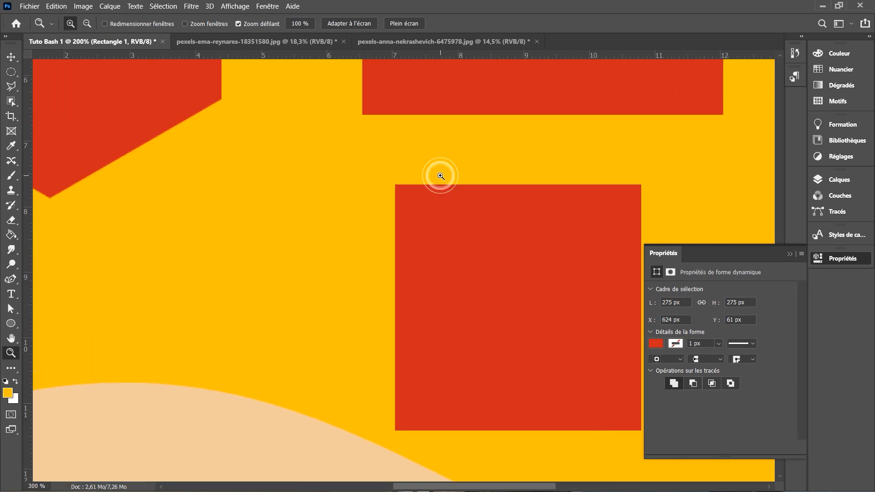
{"action": "left_click", "coordinate": [440, 176]}
{"action": "left_click", "coordinate": [440, 176]}
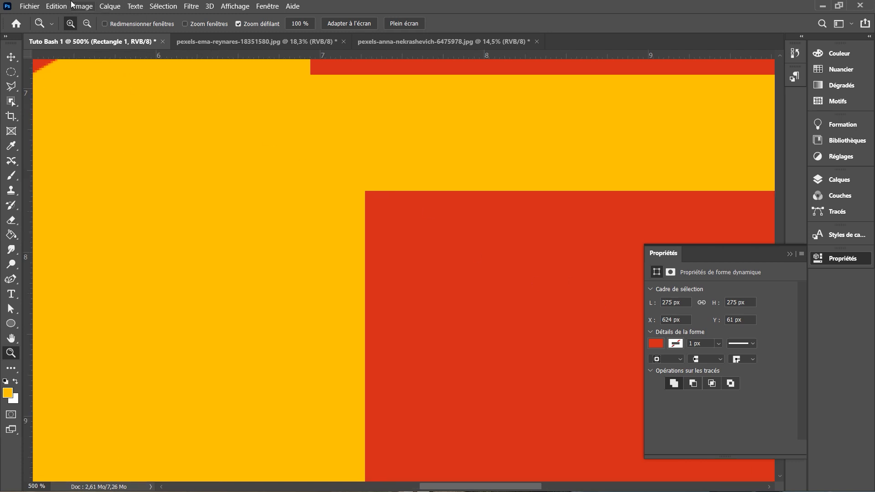
- Zoom out to 33.33% to view the whole canvas, and switch to the Move tool
{"action": "left_click", "coordinate": [87, 24]}
{"action": "left_click", "coordinate": [390, 185]}
{"action": "left_click", "coordinate": [391, 185]}
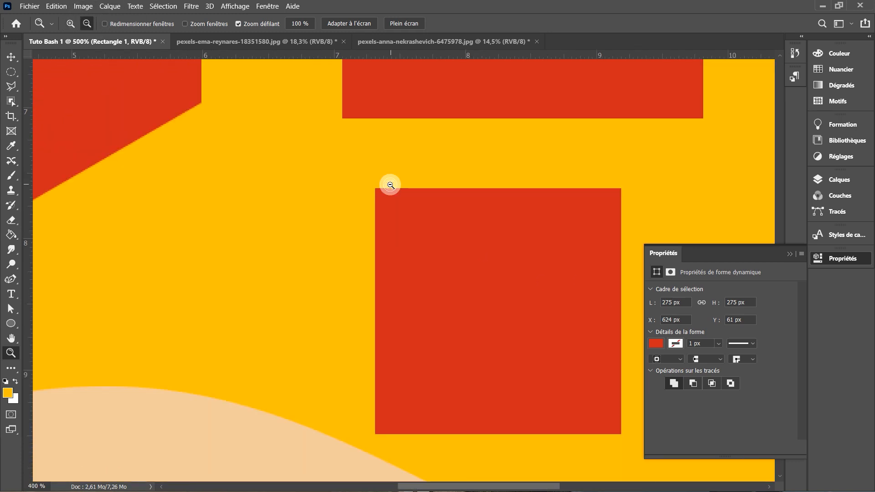
{"action": "left_click", "coordinate": [391, 185]}
{"action": "left_click", "coordinate": [391, 185]}
{"action": "left_click", "coordinate": [391, 185]}
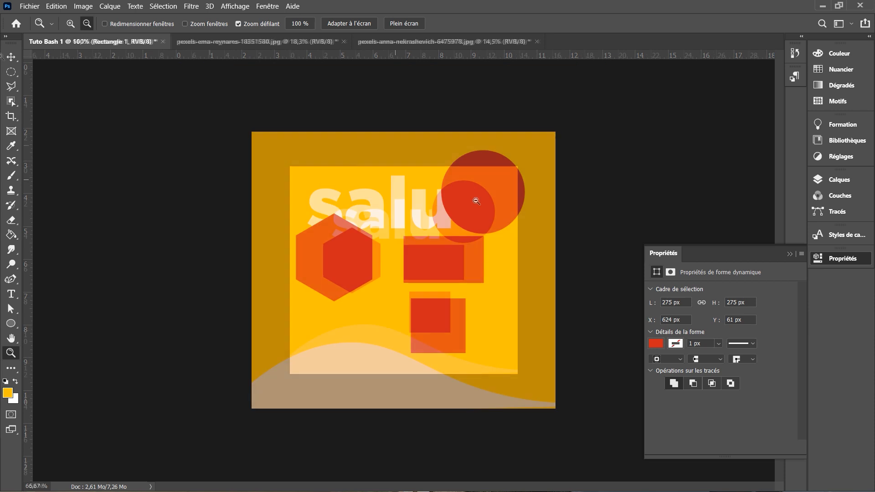
{"action": "left_click", "coordinate": [390, 185]}
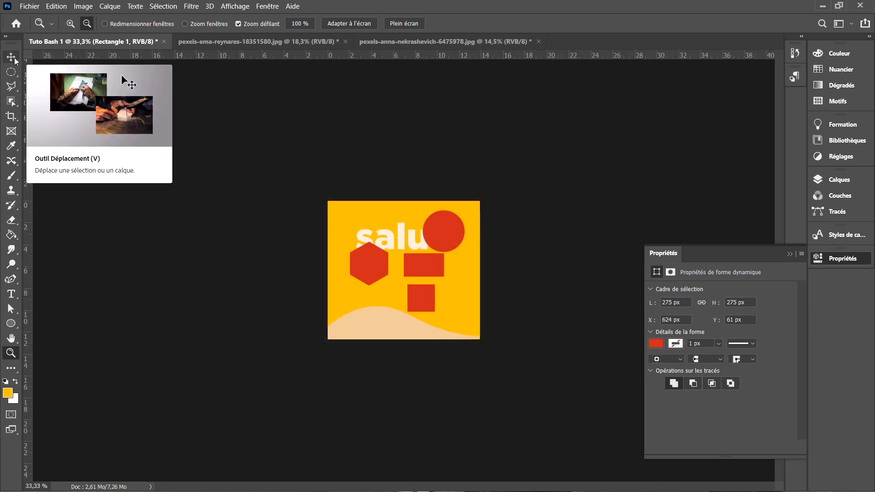
{"action": "left_click", "coordinate": [15, 61]}
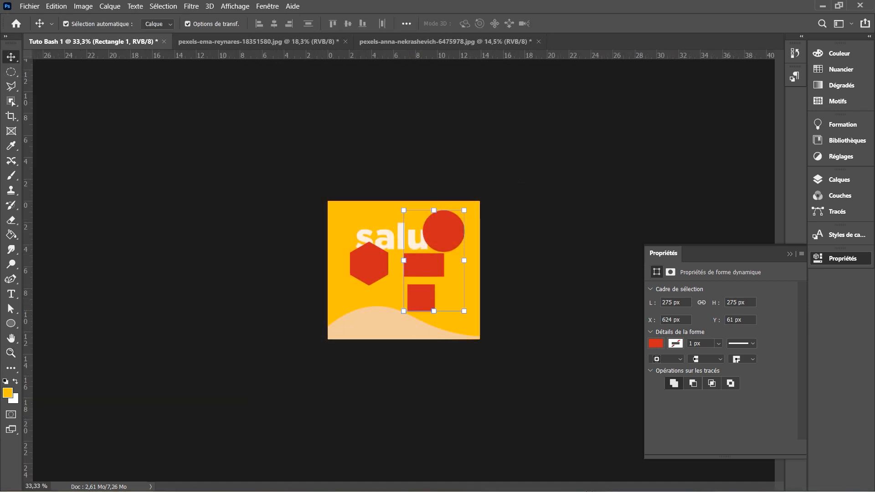